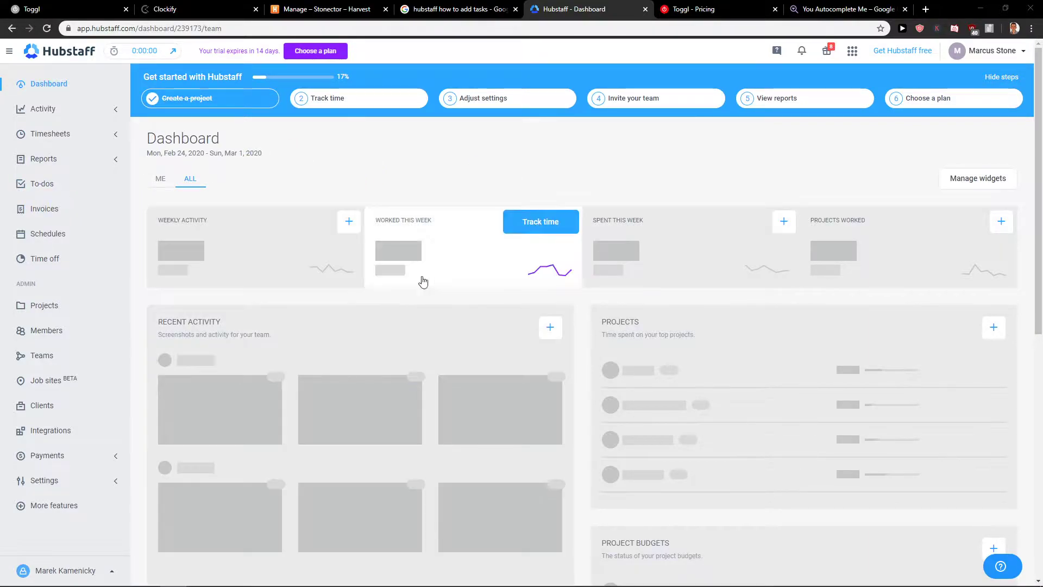
Open the Social Media project's empty To-dos page and bring up the Hubstaff Tasks overview.
{"action": "left_click", "coordinate": [40, 187]}
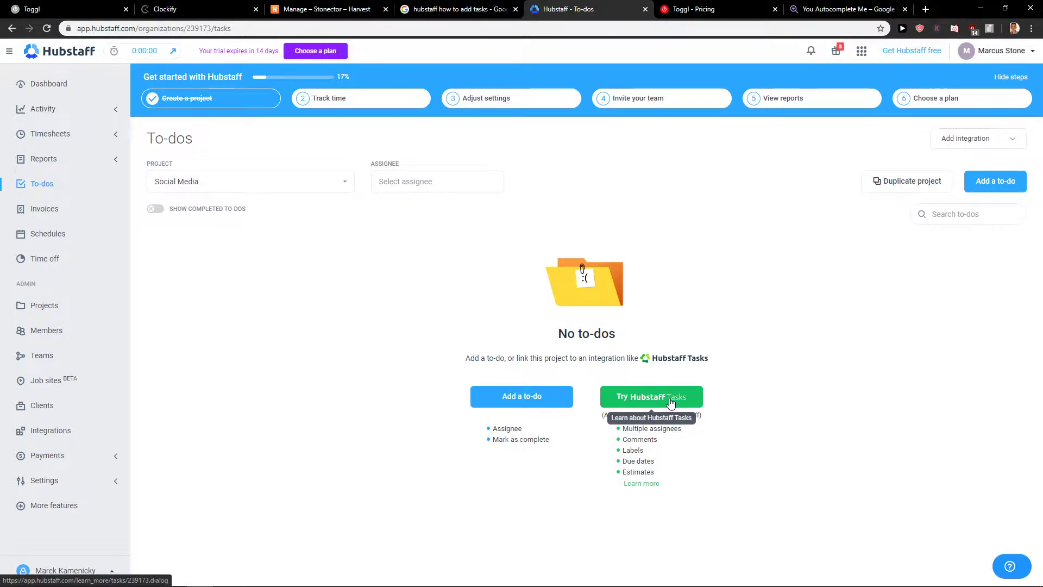
{"action": "left_click", "coordinate": [686, 400]}
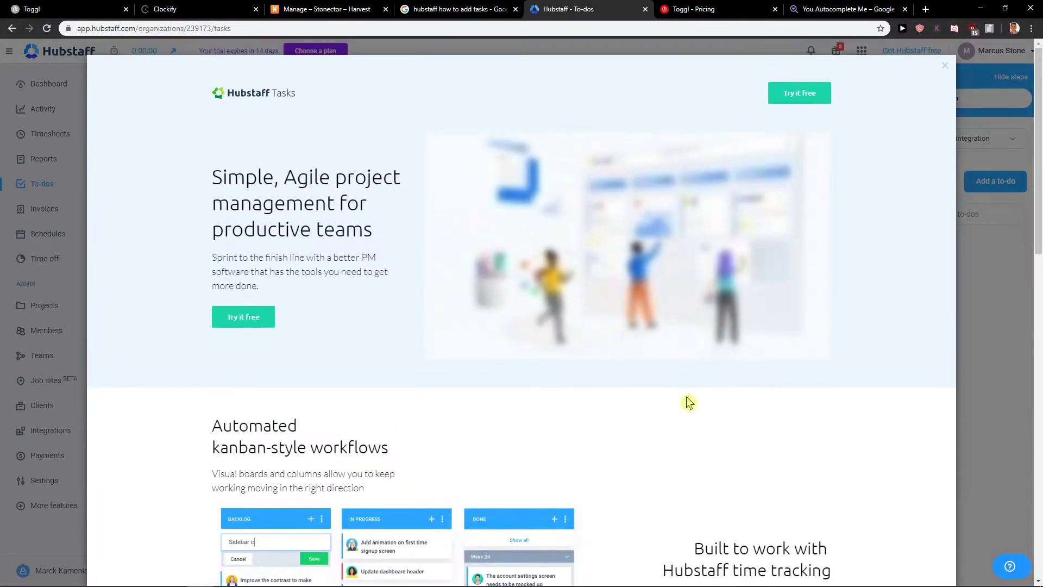
Open the Hubstaff Tasks free sign-up form and autofill name and e-mail, changing one digit to 0.
{"action": "left_click", "coordinate": [604, 350]}
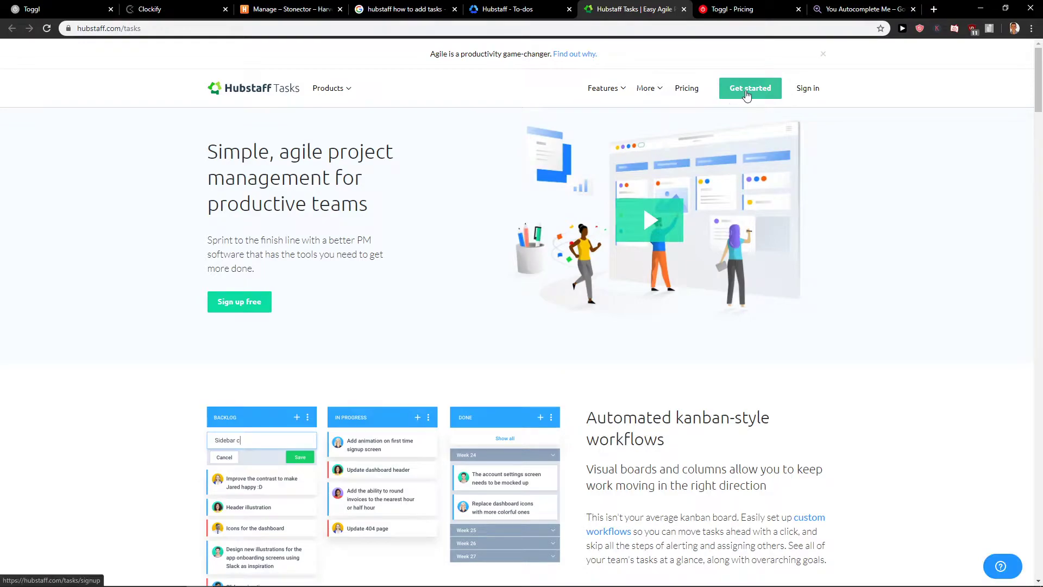
{"action": "left_click", "coordinate": [256, 299]}
{"action": "left_click", "coordinate": [291, 235]}
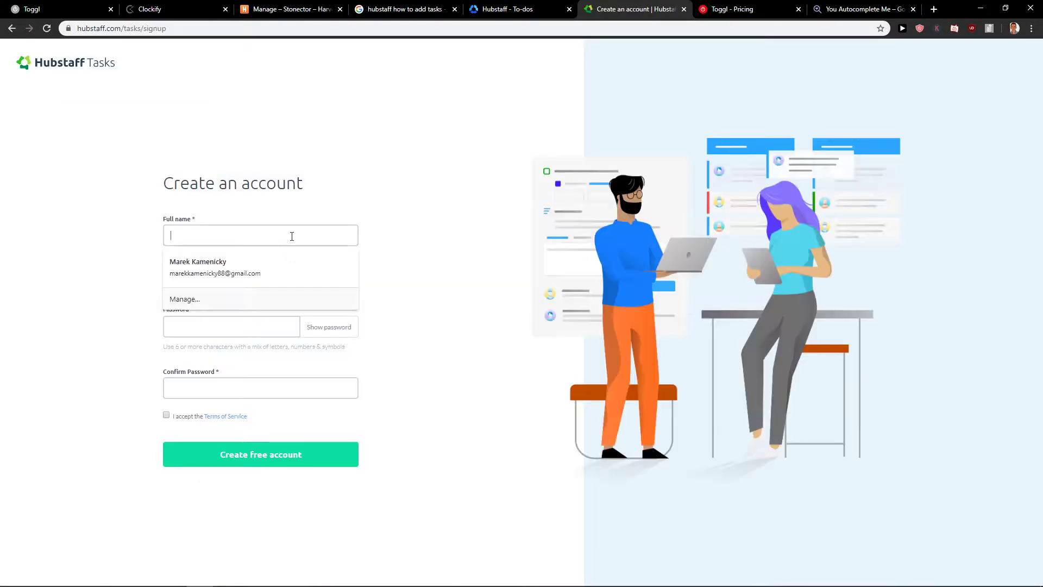
{"action": "left_click", "coordinate": [275, 264]}
{"action": "left_click_drag", "start_coordinate": [230, 282], "coordinate": [236, 283]}
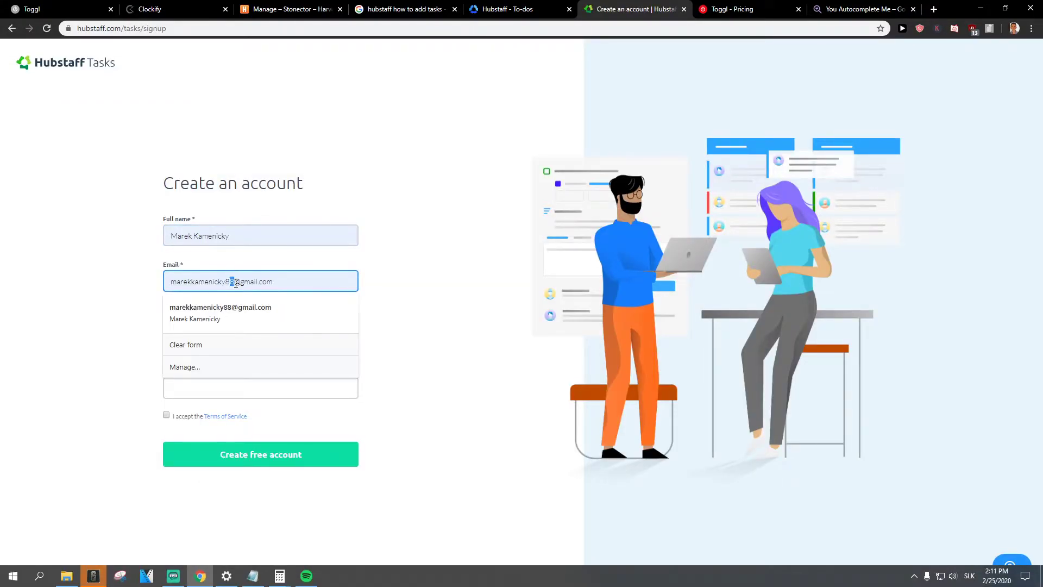
{"action": "type", "text": "0"}
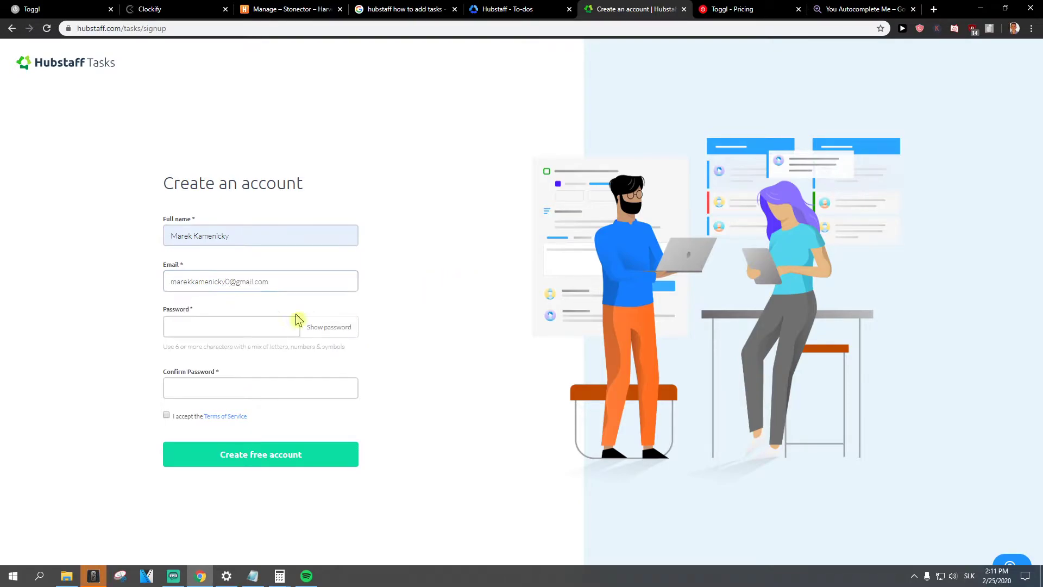
Use a suggested strong password, accept the terms and submit; after rejection, go back and sign in.
{"action": "left_click", "coordinate": [252, 320]}
{"action": "left_click", "coordinate": [245, 353]}
{"action": "left_click", "coordinate": [249, 325]}
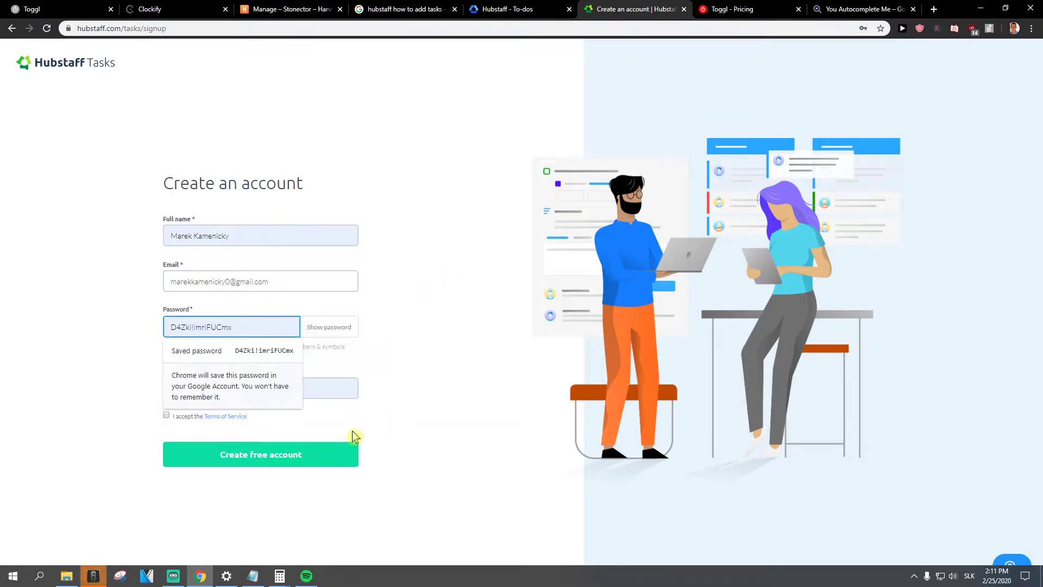
{"action": "left_click", "coordinate": [350, 451]}
{"action": "left_click", "coordinate": [166, 408]}
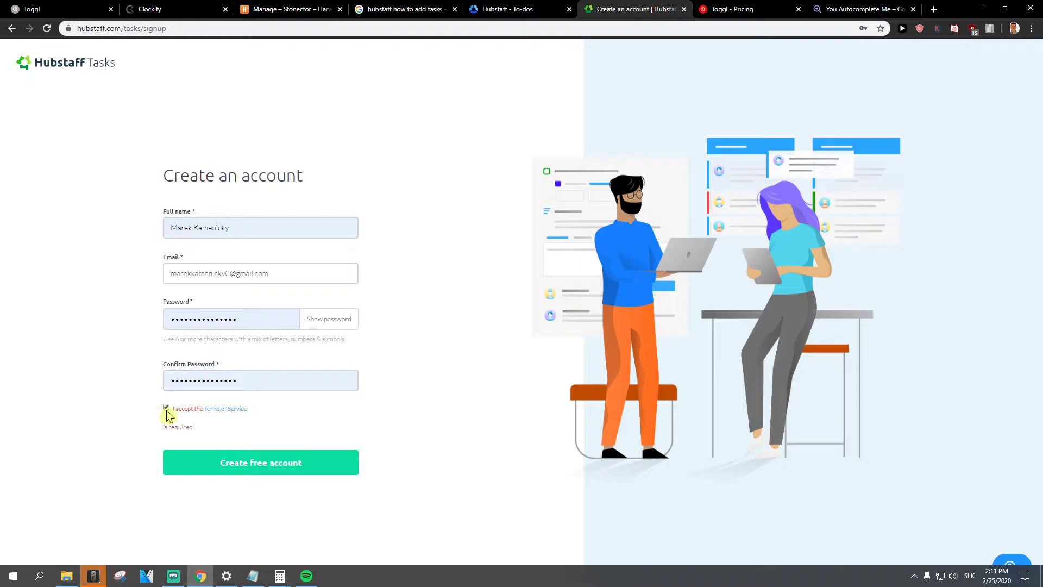
{"action": "left_click", "coordinate": [345, 459]}
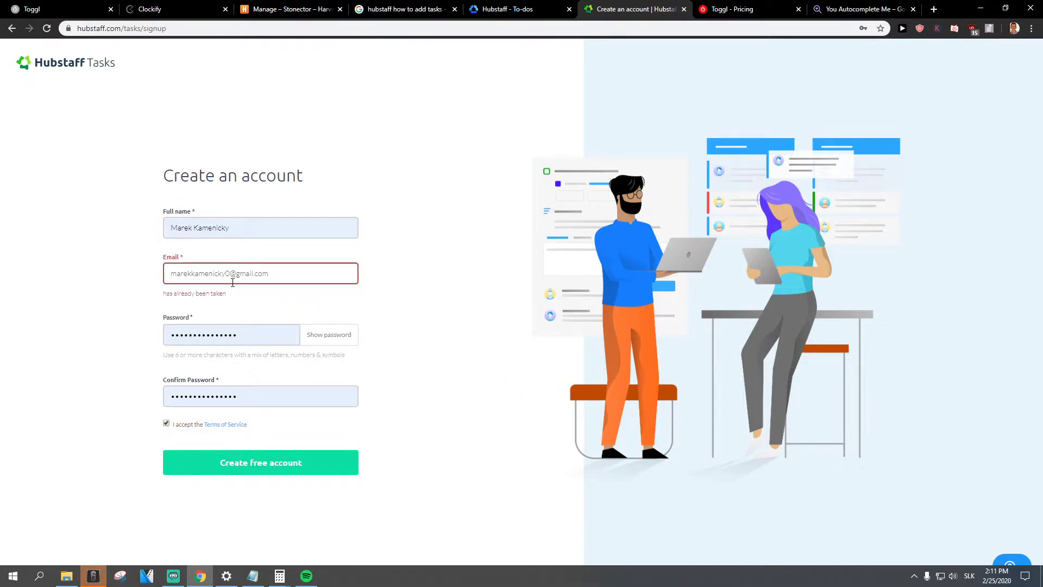
{"action": "key", "text": "ctrl+shift+Left"}
{"action": "left_click", "coordinate": [12, 28]}
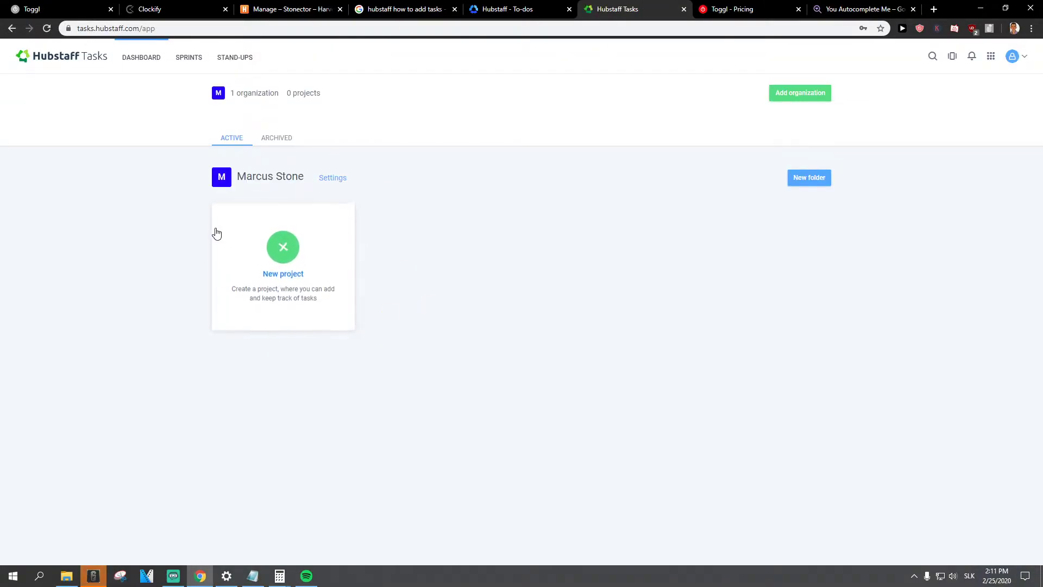
Create a project named 'Youtube' from the To-do List template with Folder set to None.
{"action": "left_click", "coordinate": [287, 248]}
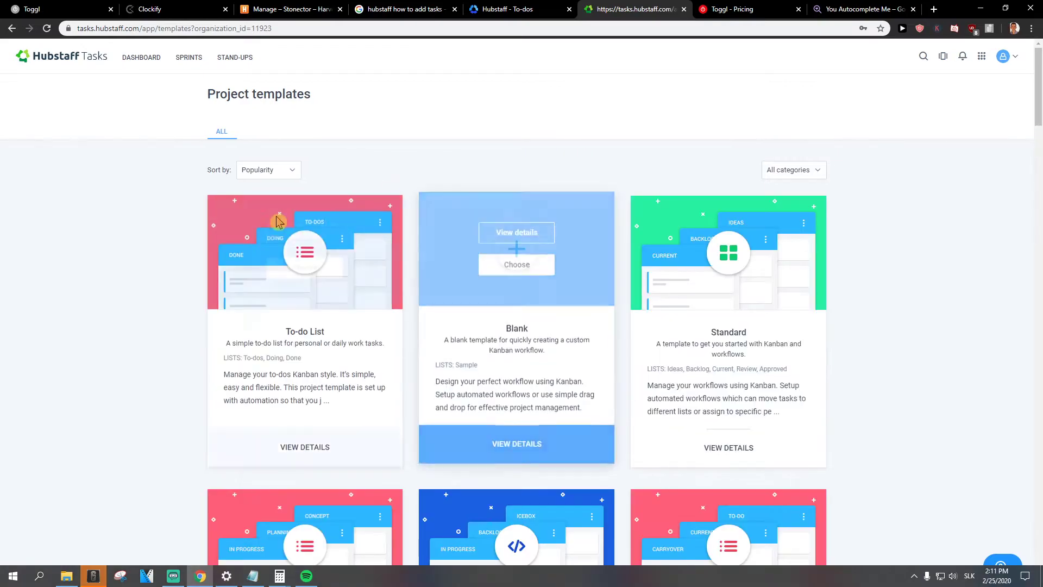
{"action": "scroll", "coordinate": [679, 318], "scroll_direction": "down", "scroll_amount": 3}
{"action": "scroll", "coordinate": [679, 316], "scroll_direction": "down", "scroll_amount": 4}
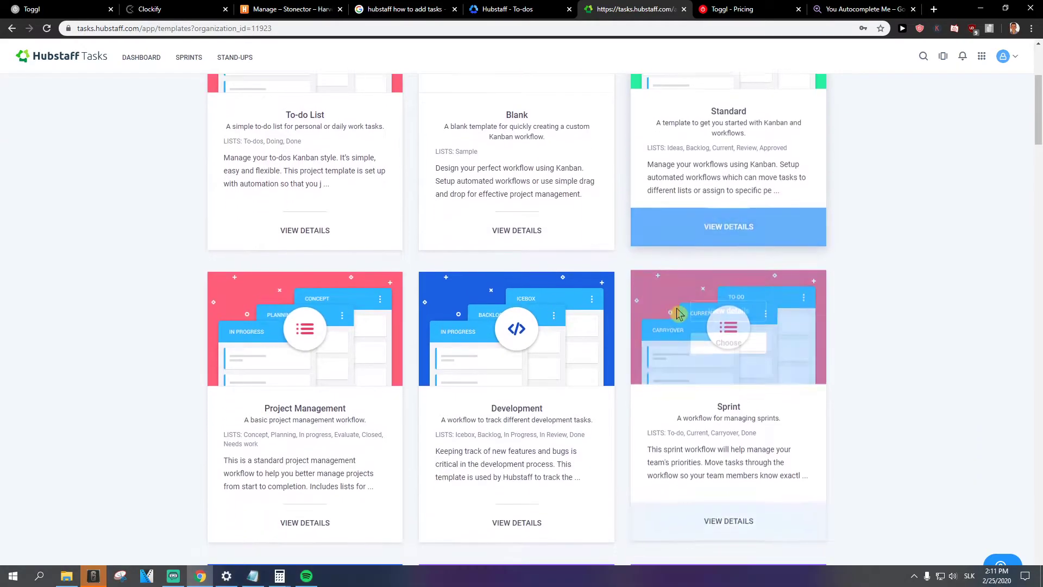
{"action": "scroll", "coordinate": [675, 310], "scroll_direction": "up", "scroll_amount": 6}
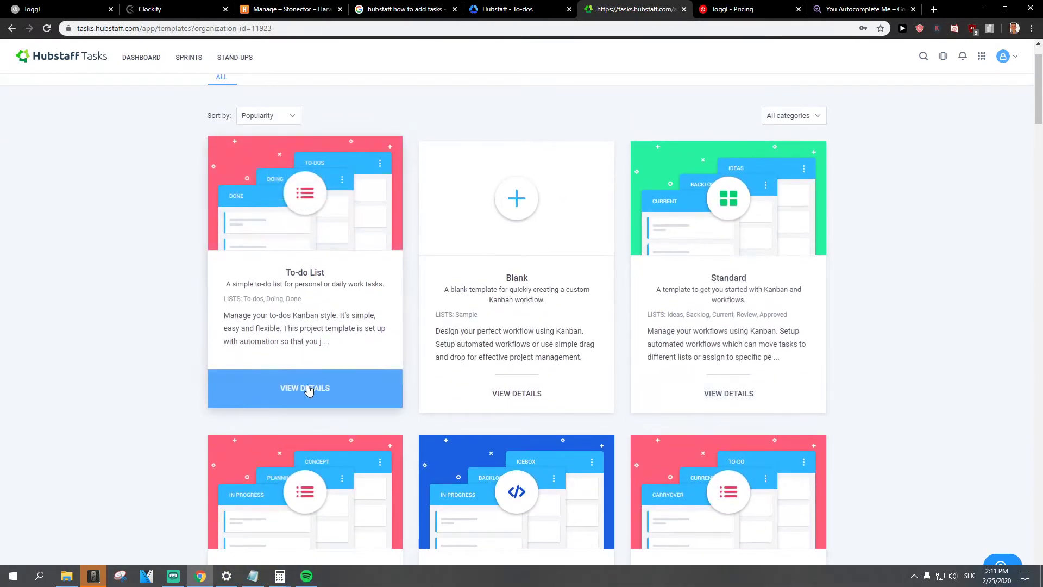
{"action": "left_click", "coordinate": [306, 389]}
{"action": "left_click", "coordinate": [722, 274]}
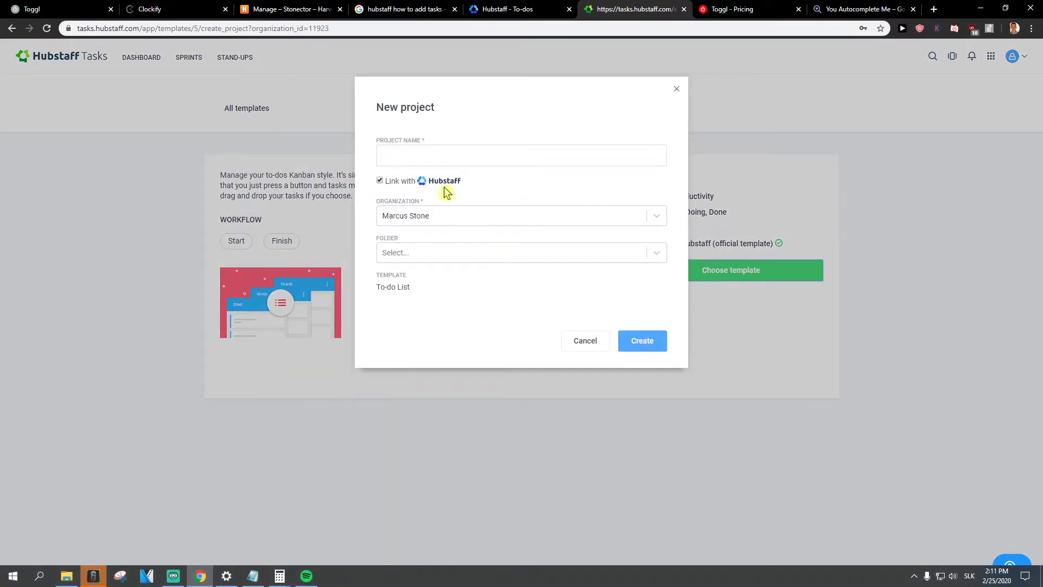
{"action": "left_click", "coordinate": [433, 159]}
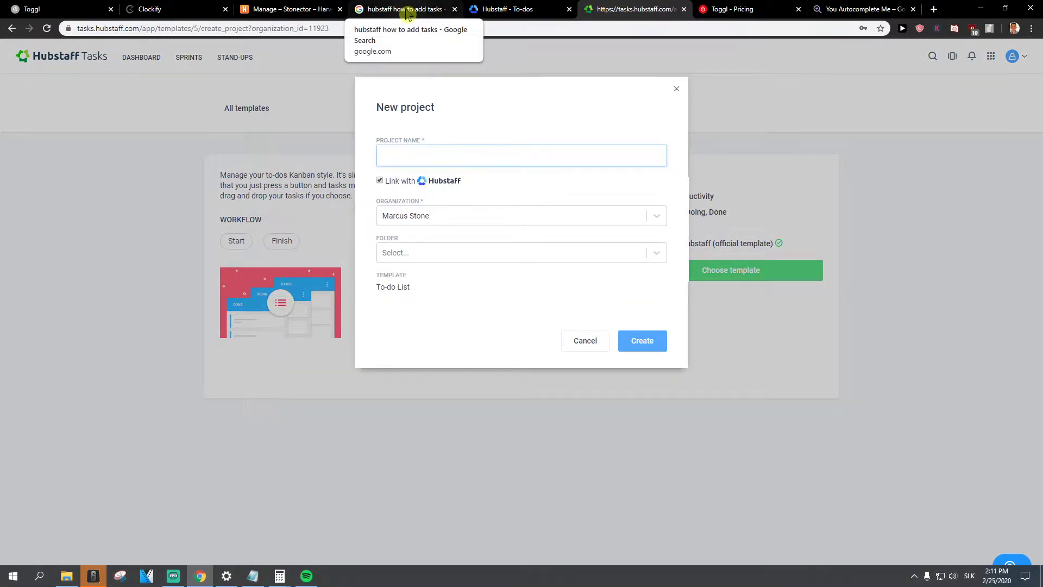
{"action": "type", "text": "Youtube"}
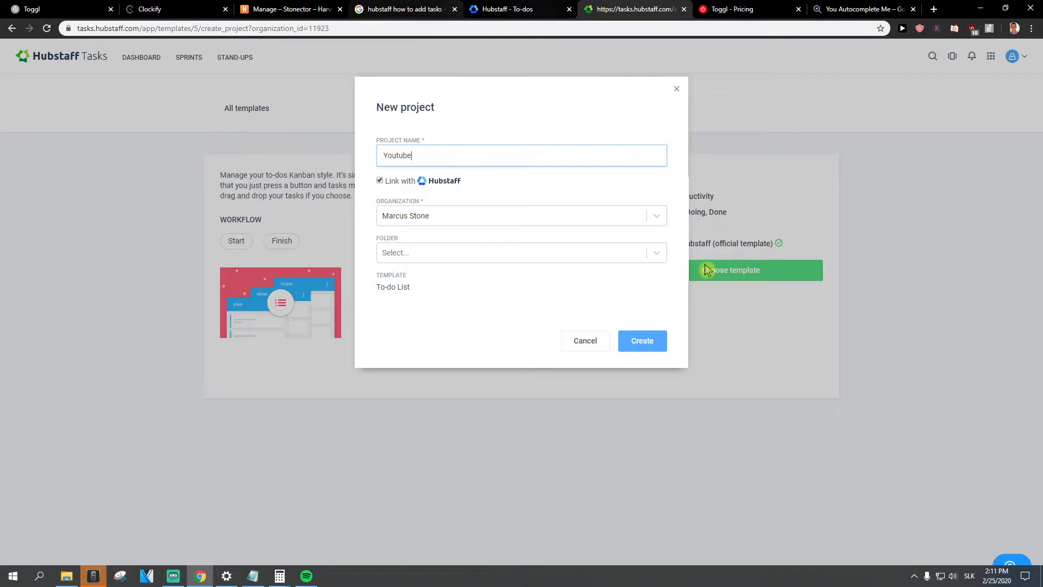
{"action": "left_click", "coordinate": [567, 257]}
{"action": "left_click", "coordinate": [554, 280]}
{"action": "left_click", "coordinate": [626, 334]}
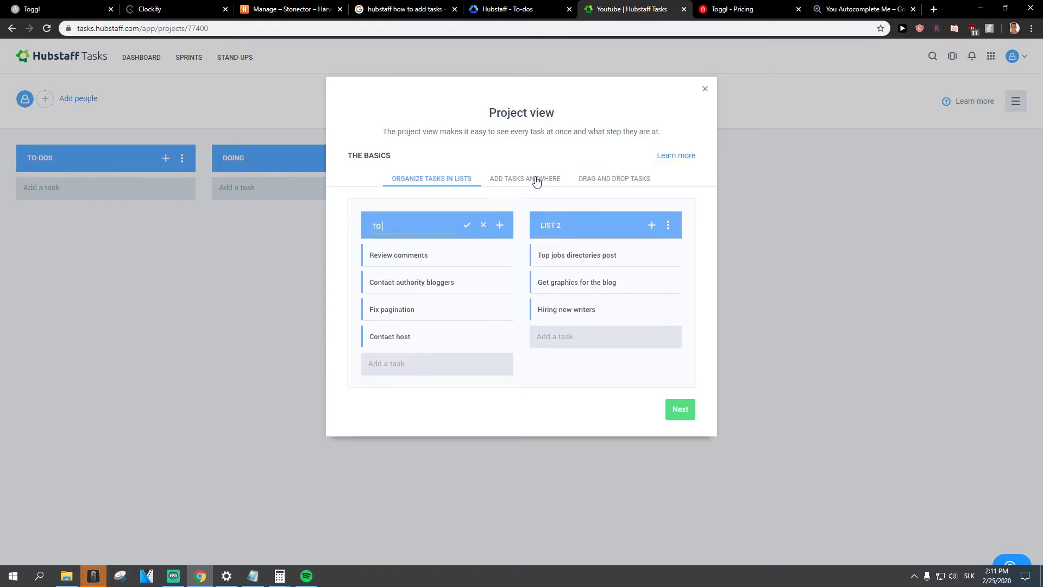
Step through the project tour to the end and close it.
{"action": "left_click", "coordinate": [683, 415]}
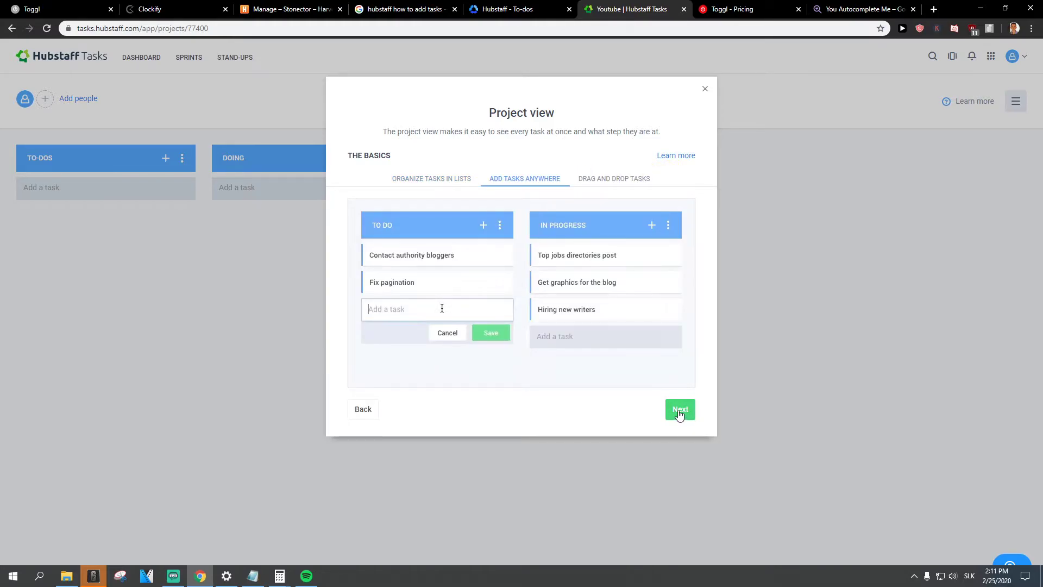
{"action": "left_click", "coordinate": [679, 411]}
{"action": "left_click", "coordinate": [678, 413]}
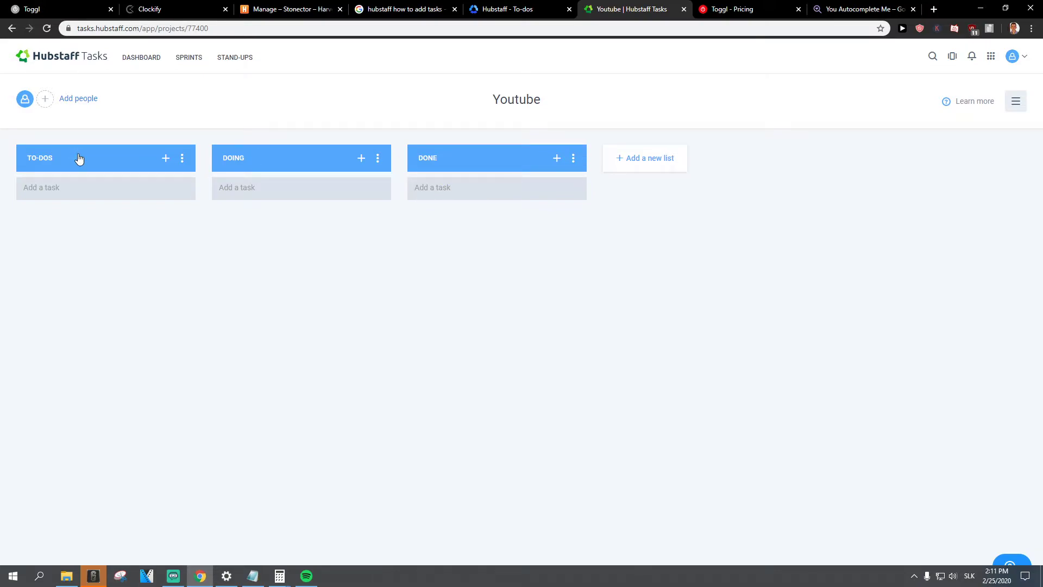
Confirm Hubstaff's To-dos for the youtube project are empty, then return to the Youtube board.
{"action": "left_click", "coordinate": [495, 9]}
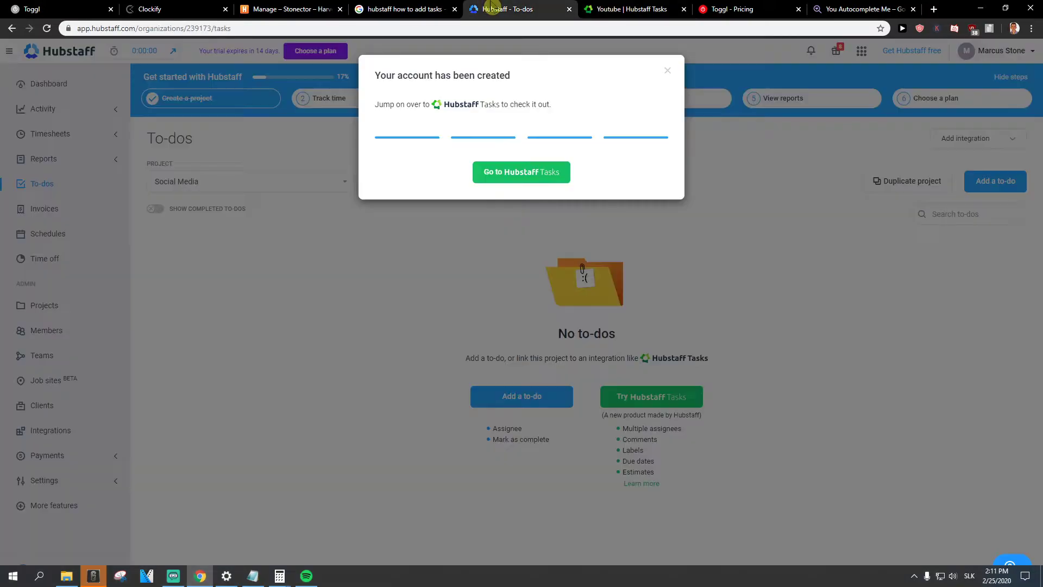
{"action": "left_click", "coordinate": [666, 71]}
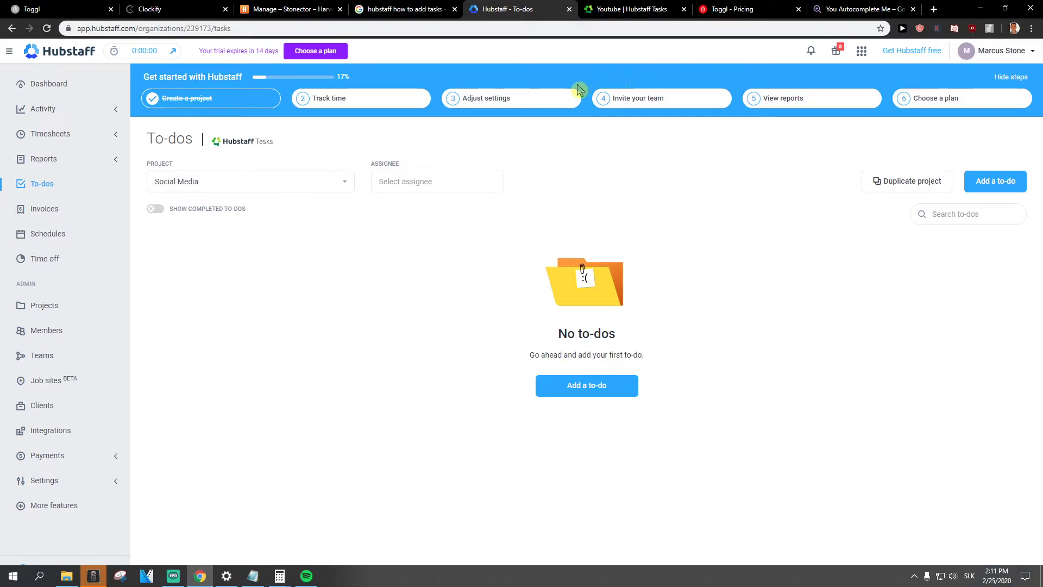
{"action": "left_click", "coordinate": [326, 189]}
{"action": "left_click", "coordinate": [274, 266]}
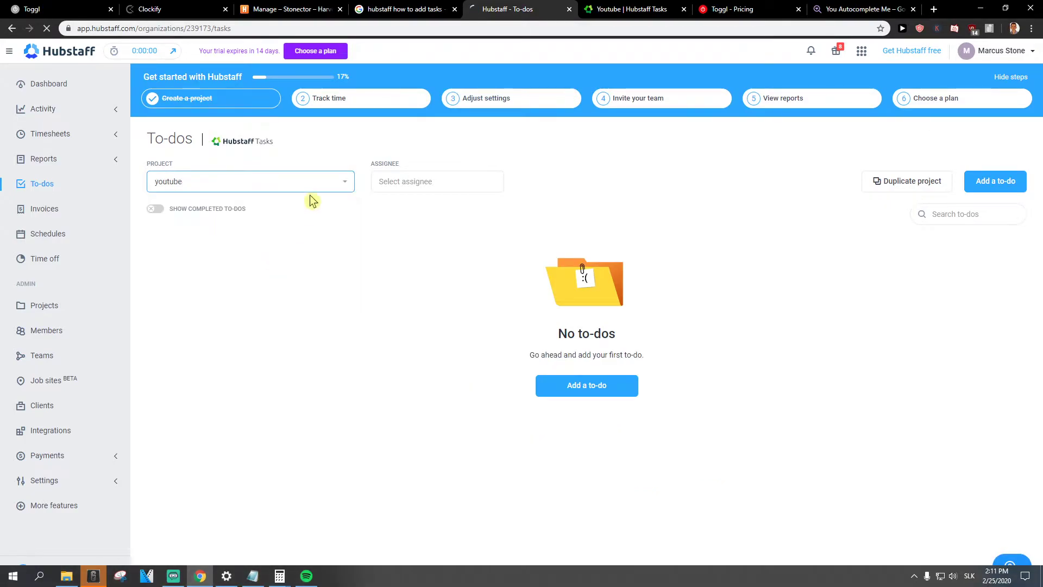
{"action": "left_click", "coordinate": [597, 10]}
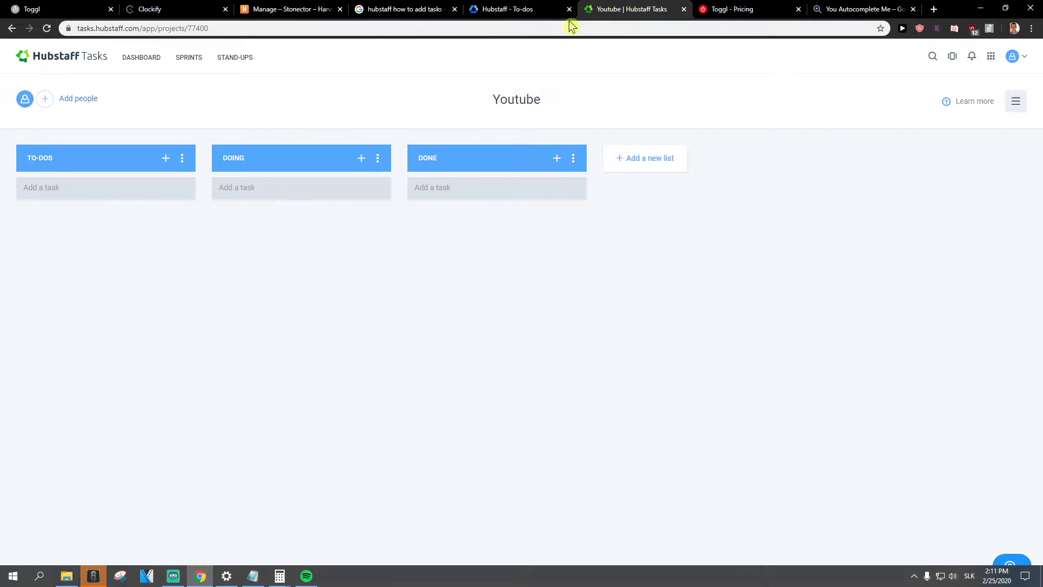
Add 'make list' to TO-DOS and 'youtube ads' to DOING, then cancel the empty task entry.
{"action": "left_click", "coordinate": [165, 157]}
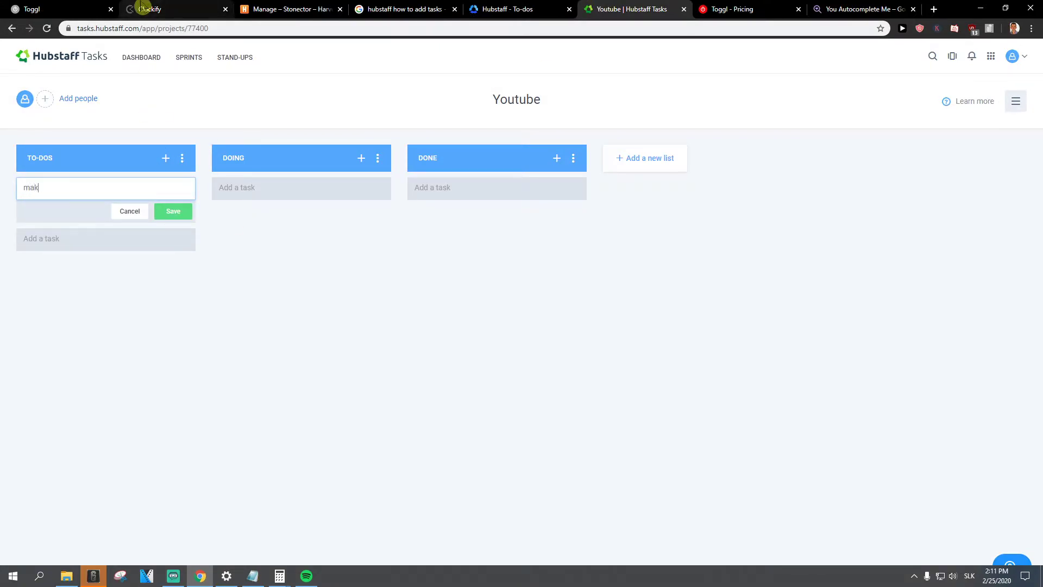
{"action": "key", "text": "Return"}
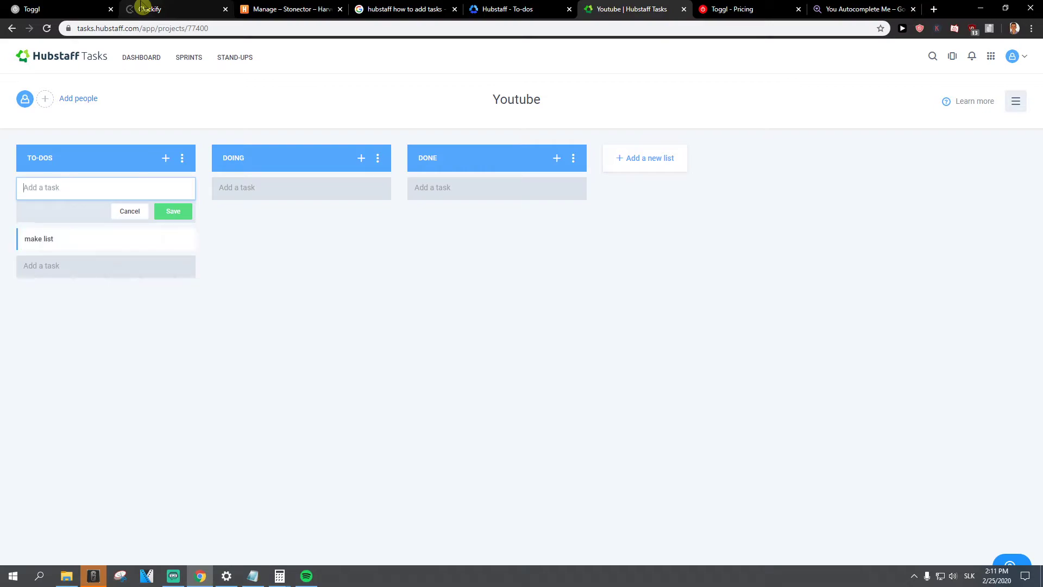
{"action": "left_click", "coordinate": [231, 188]}
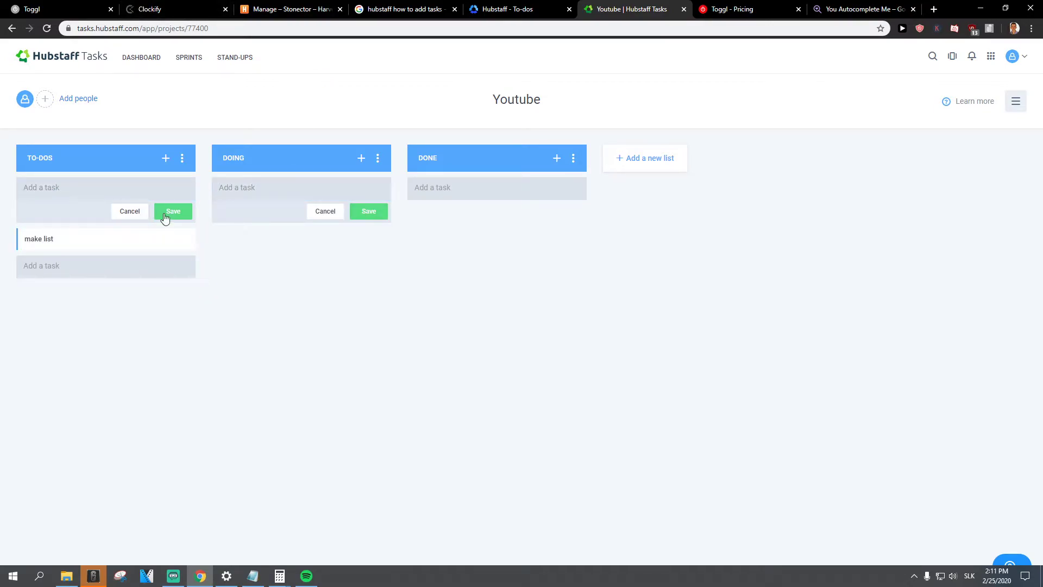
{"action": "left_click", "coordinate": [249, 190]}
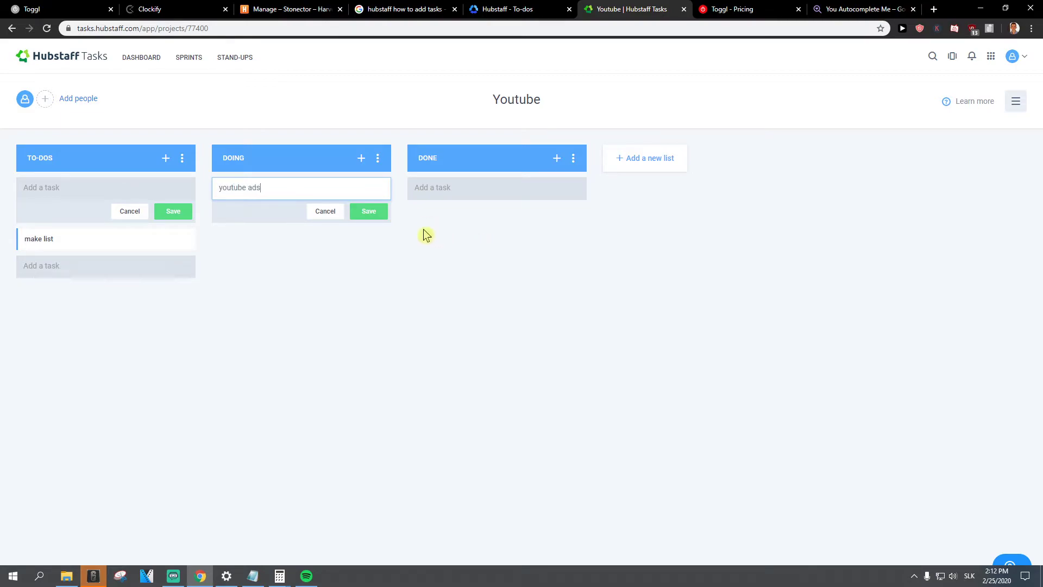
{"action": "left_click", "coordinate": [368, 210]}
{"action": "left_click", "coordinate": [250, 208]}
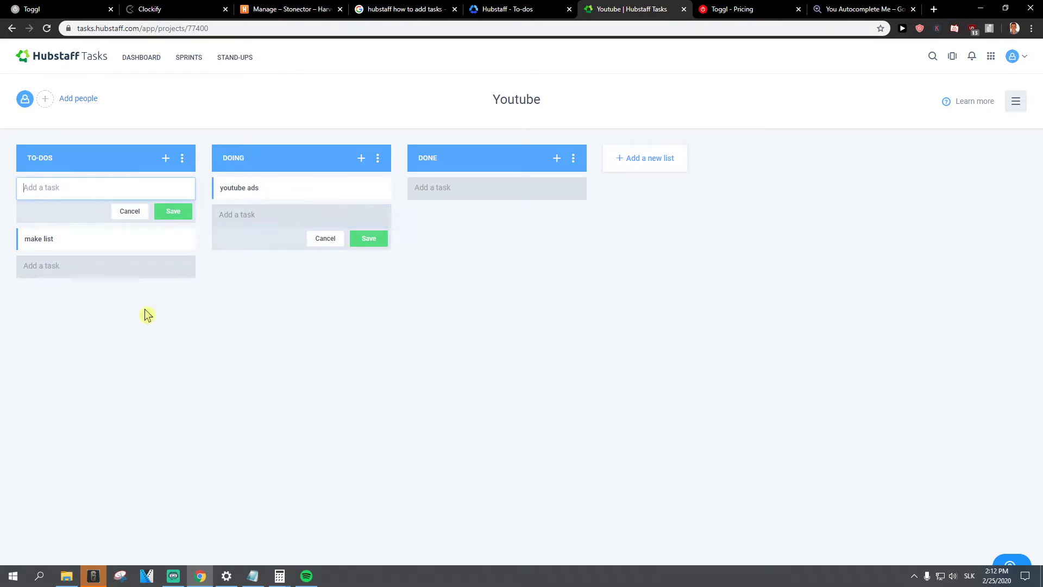
{"action": "left_click", "coordinate": [131, 213]}
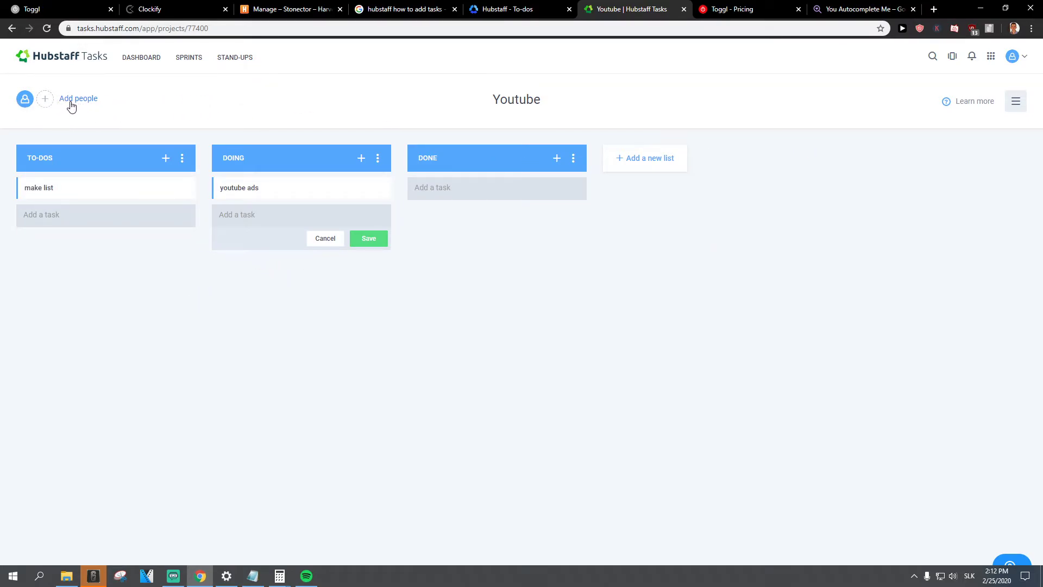
On Hubstaff's To-dos, filter by the Youtube, Virtual Assistant, then lowercase youtube projects.
{"action": "left_click", "coordinate": [502, 9]}
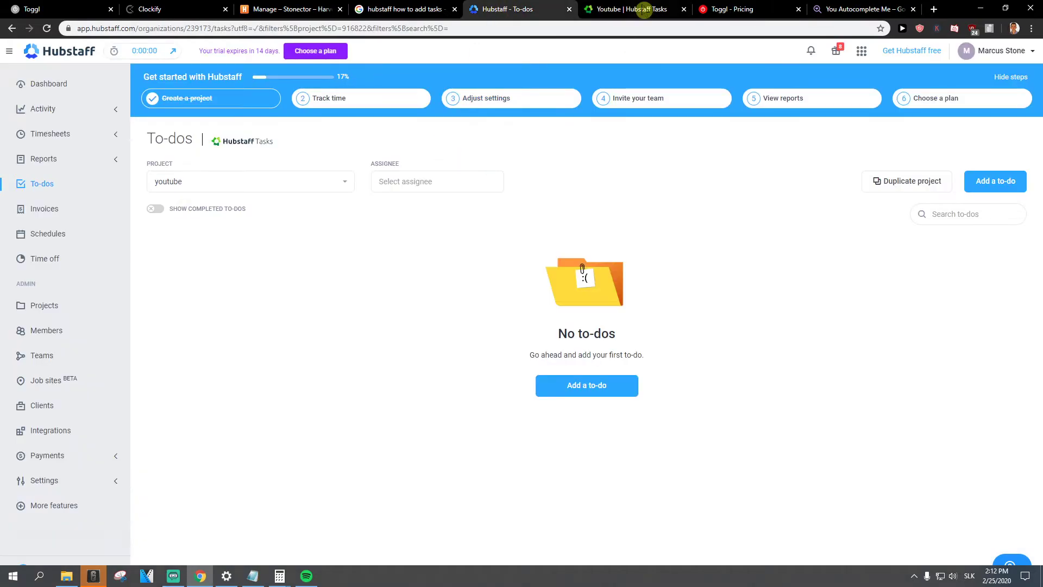
{"action": "left_click", "coordinate": [642, 10]}
{"action": "left_click", "coordinate": [515, 11]}
{"action": "left_click", "coordinate": [217, 181]}
{"action": "left_click", "coordinate": [194, 286]}
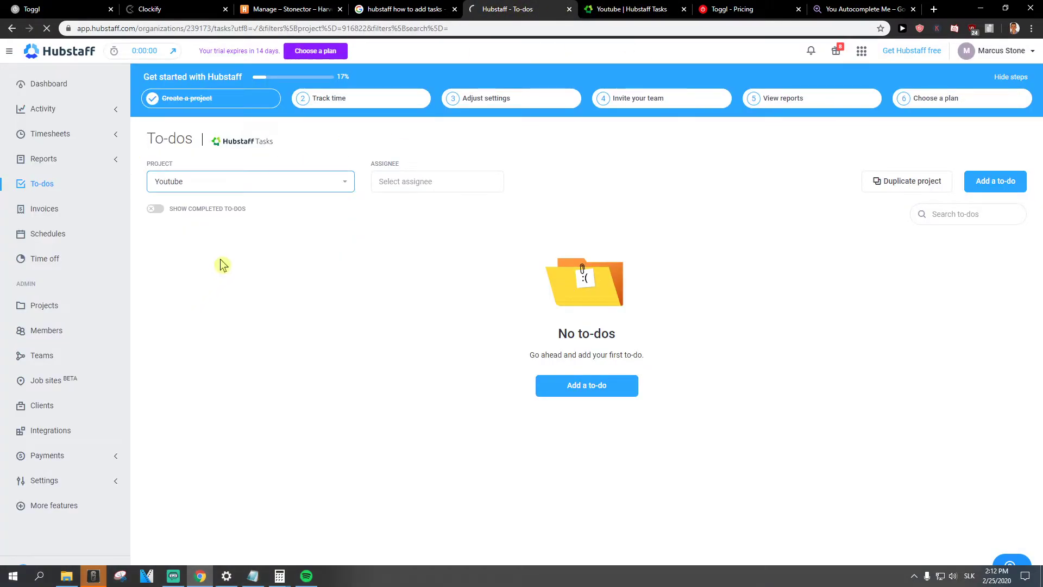
{"action": "left_click", "coordinate": [255, 183]}
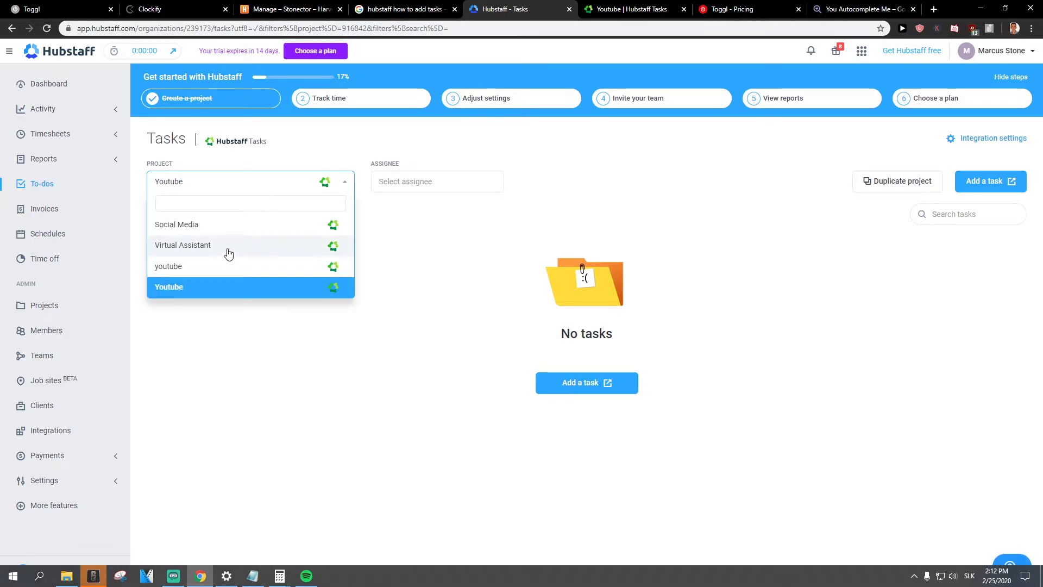
{"action": "left_click", "coordinate": [228, 249]}
{"action": "left_click", "coordinate": [272, 179]}
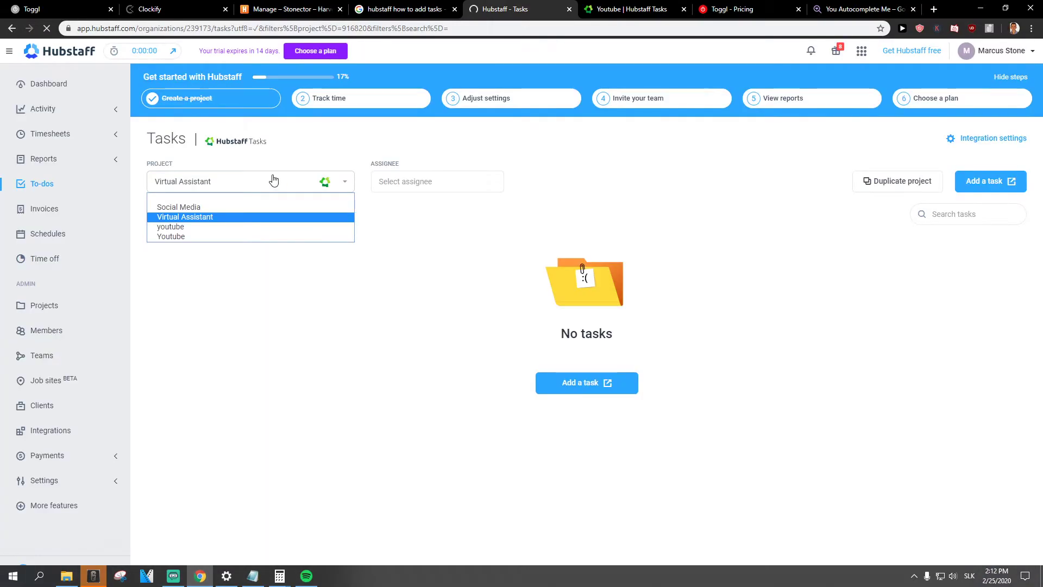
{"action": "left_click", "coordinate": [229, 233]}
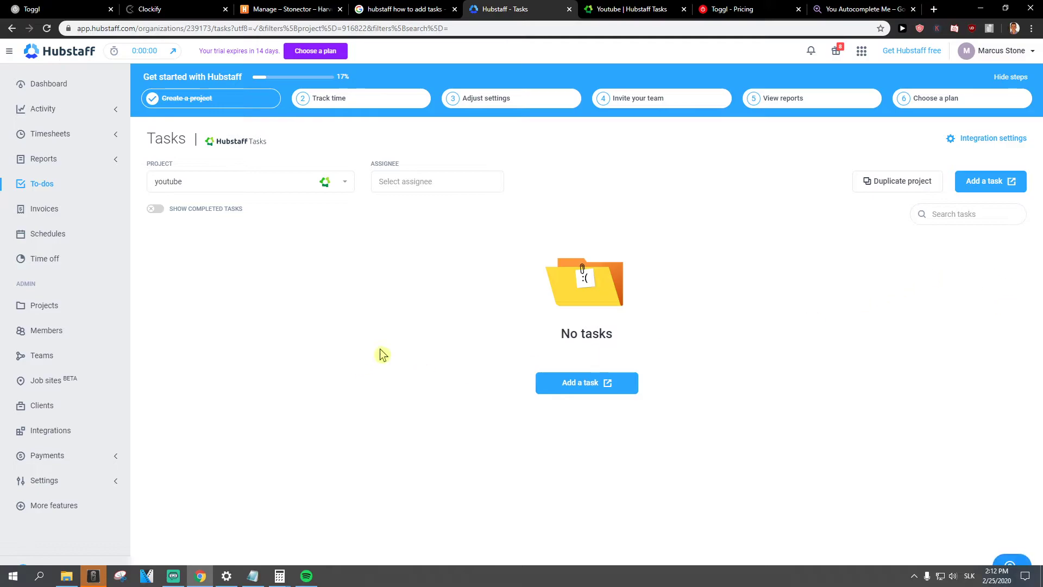
Open the youtube project in Hubstaff Tasks, then return to its Hubstaff task page and reload.
{"action": "left_click", "coordinate": [989, 181]}
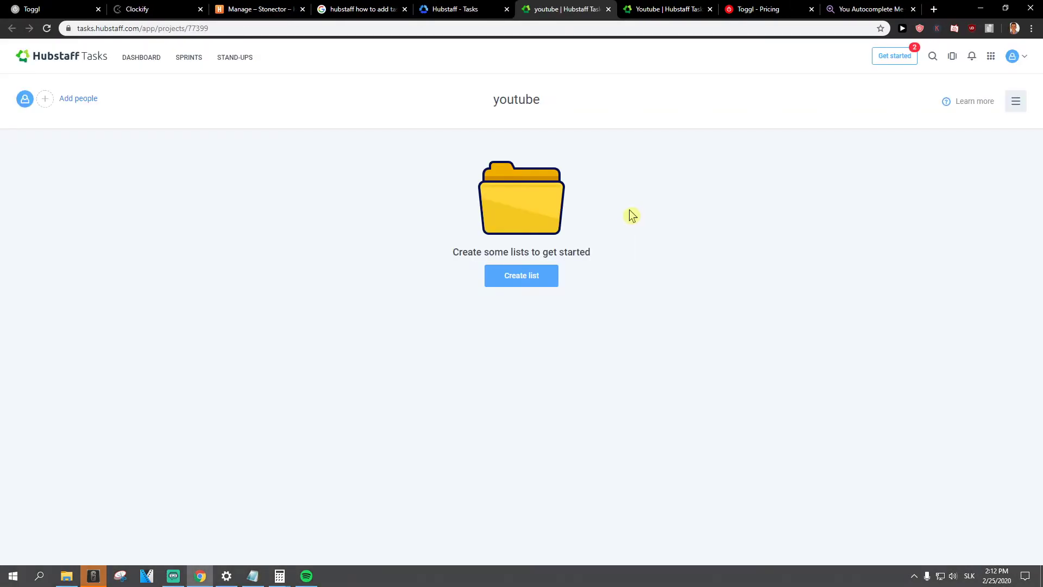
{"action": "left_click", "coordinate": [492, 8]}
{"action": "left_click", "coordinate": [633, 10]}
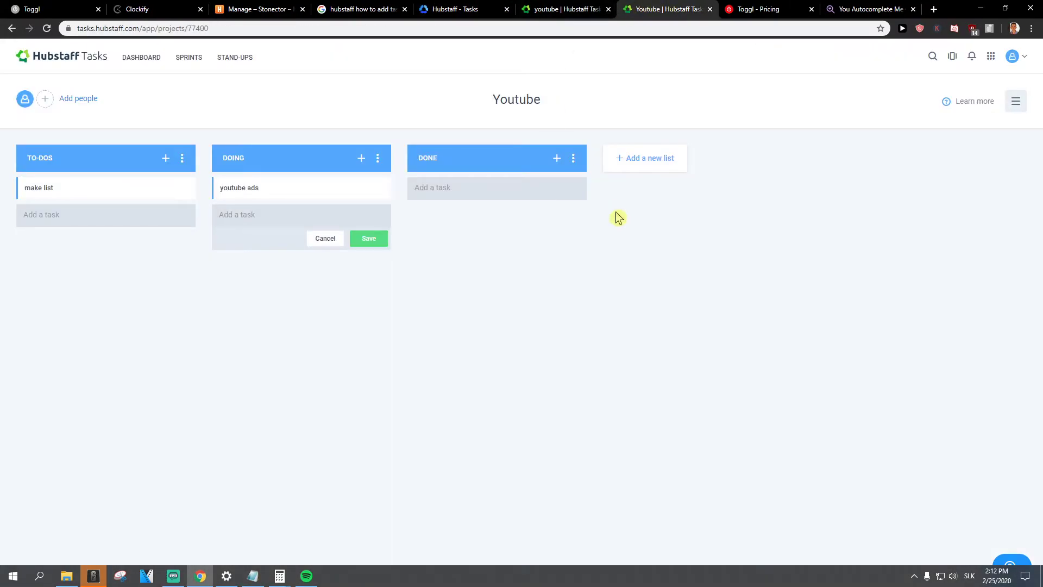
{"action": "left_click", "coordinate": [487, 9]}
{"action": "key", "text": "F5"}
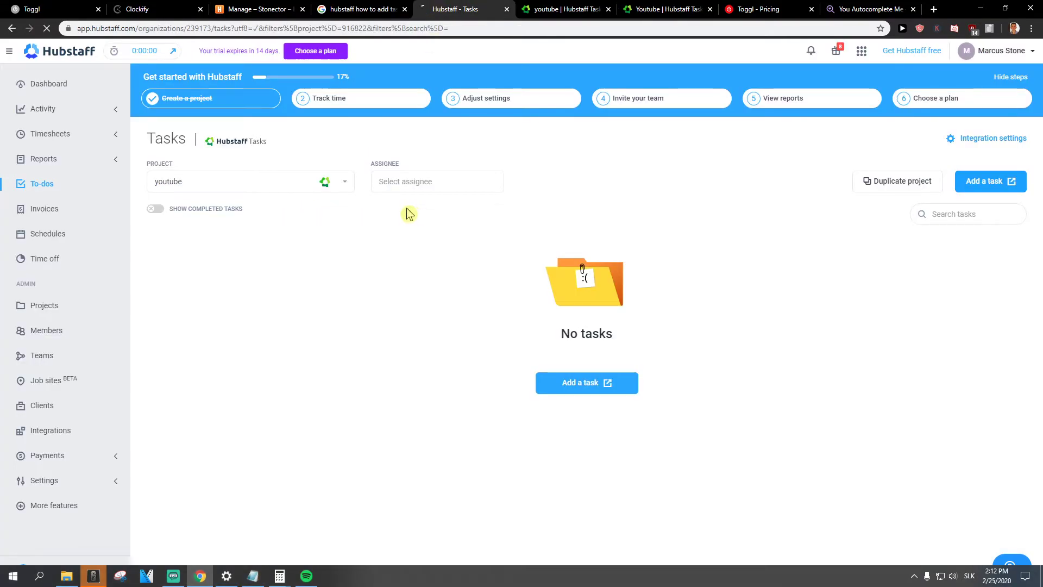
Cycle the project filter through Social Media, Virtual Assistant, Youtube and lowercase youtube.
{"action": "left_click", "coordinate": [304, 183]}
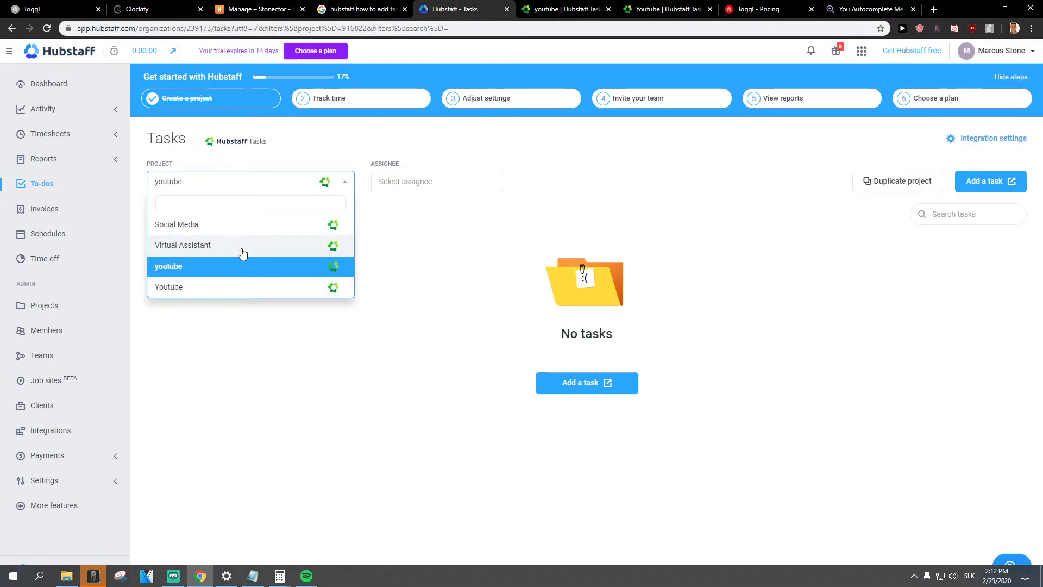
{"action": "left_click", "coordinate": [261, 226]}
{"action": "left_click", "coordinate": [343, 187]}
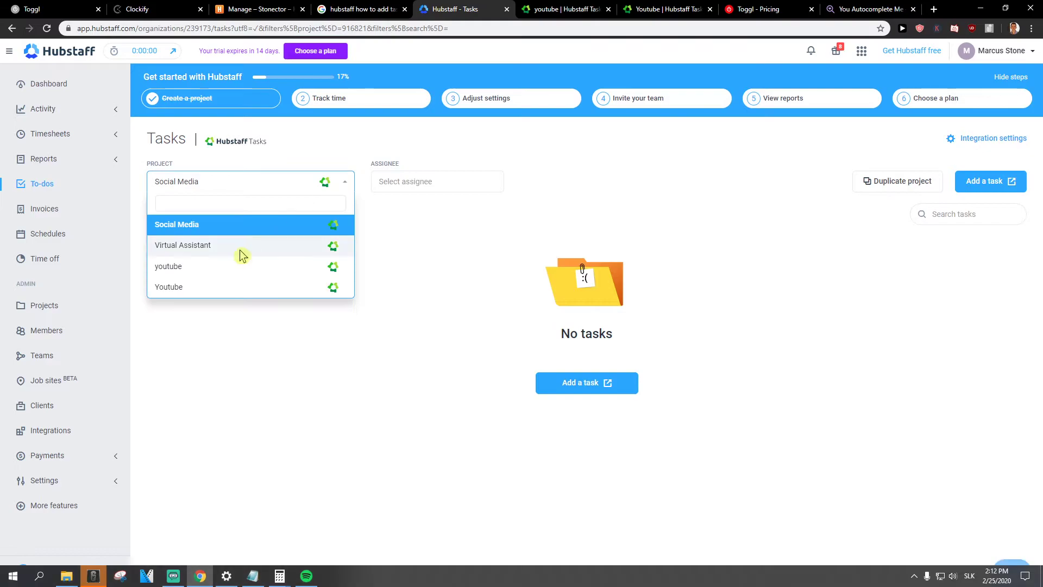
{"action": "left_click", "coordinate": [241, 245]}
{"action": "left_click", "coordinate": [345, 189]}
{"action": "left_click", "coordinate": [249, 288]}
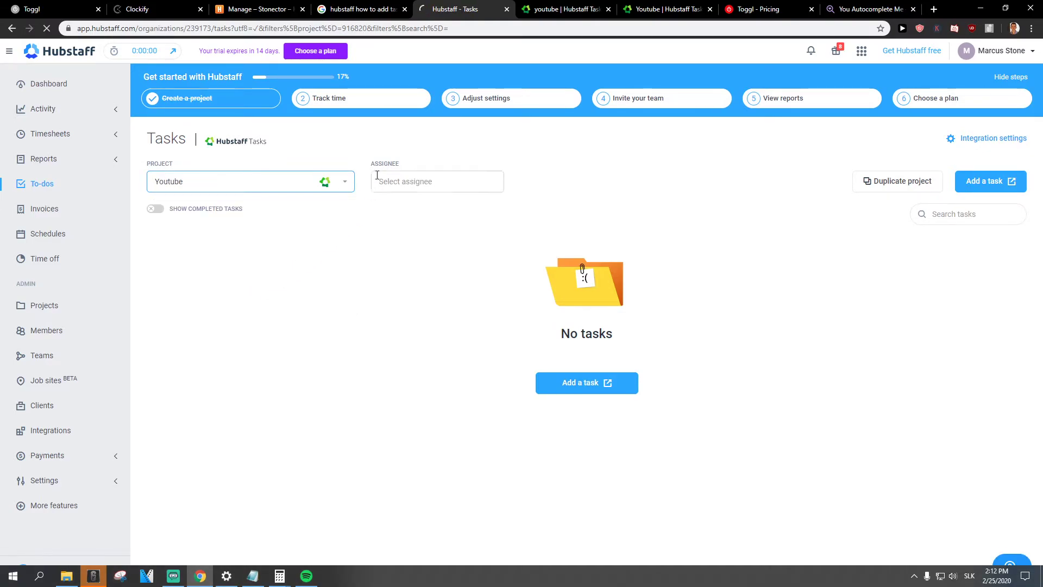
{"action": "left_click", "coordinate": [342, 189]}
{"action": "left_click", "coordinate": [279, 266]}
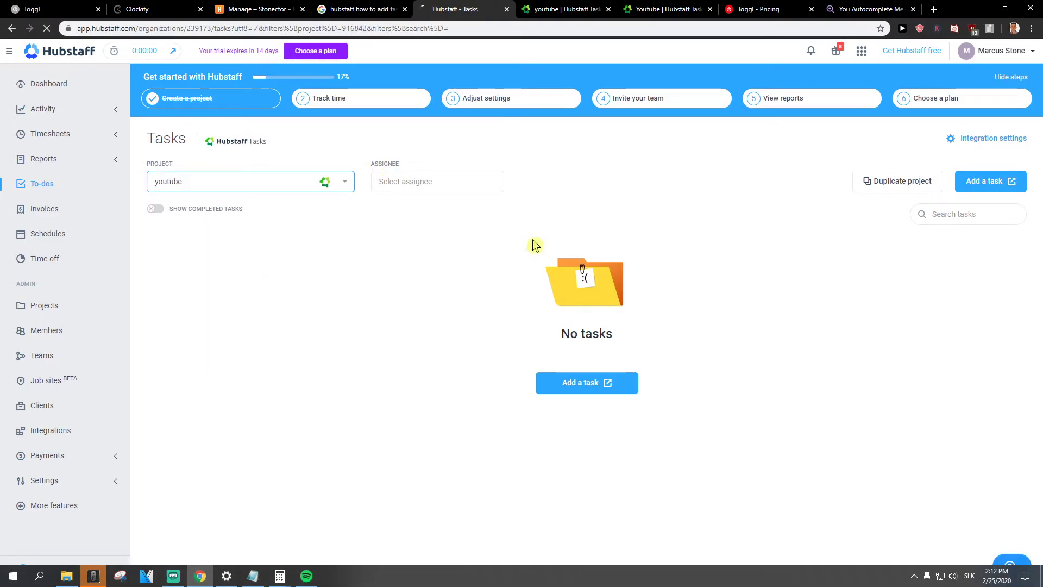
Add a YOUTUBE list with task '123' to the youtube project, then return to Hubstaff's task page.
{"action": "left_click", "coordinate": [984, 183]}
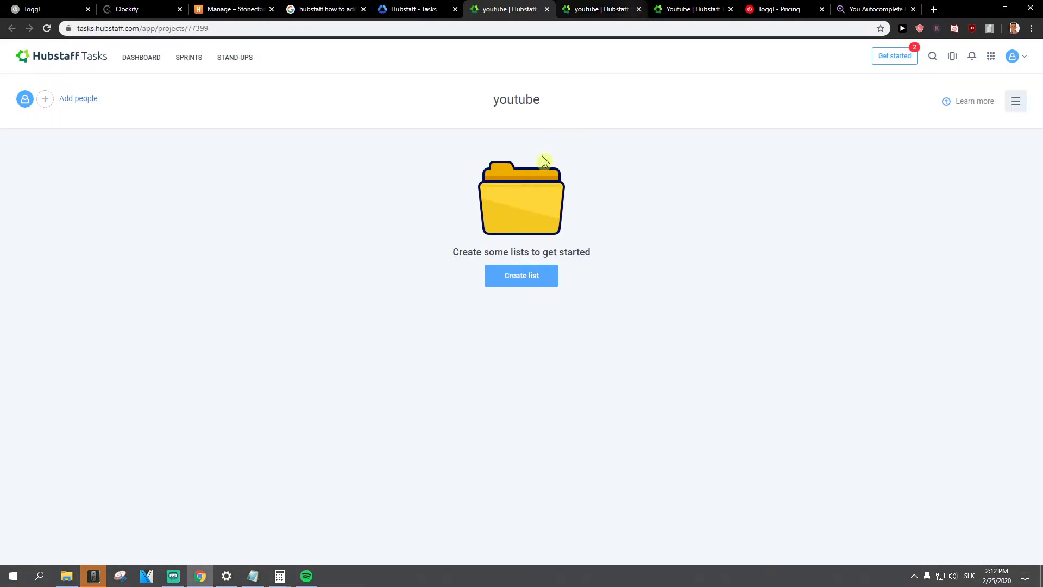
{"action": "left_click", "coordinate": [533, 275]}
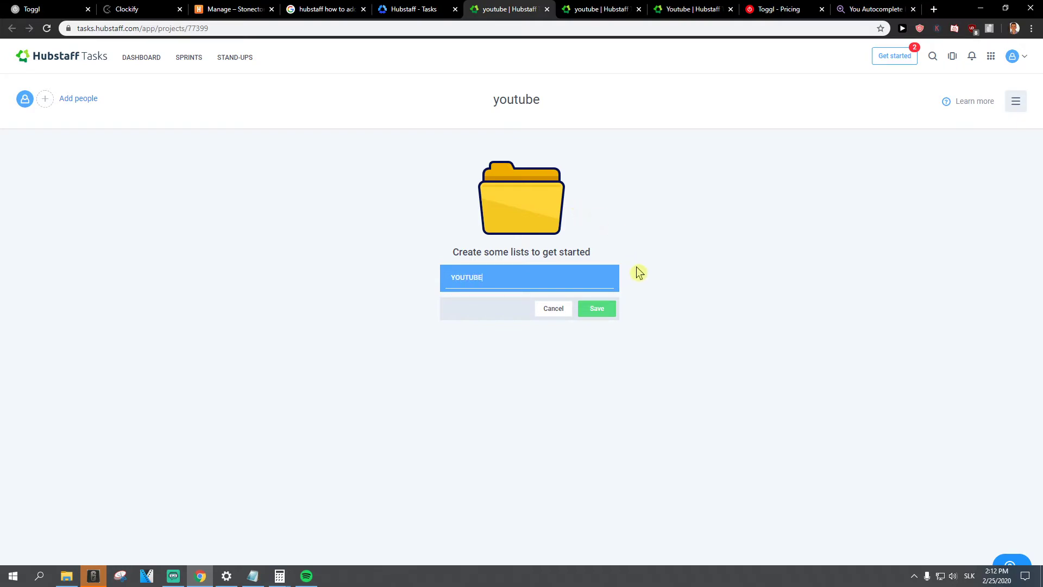
{"action": "left_click", "coordinate": [593, 309]}
{"action": "left_click", "coordinate": [154, 188]}
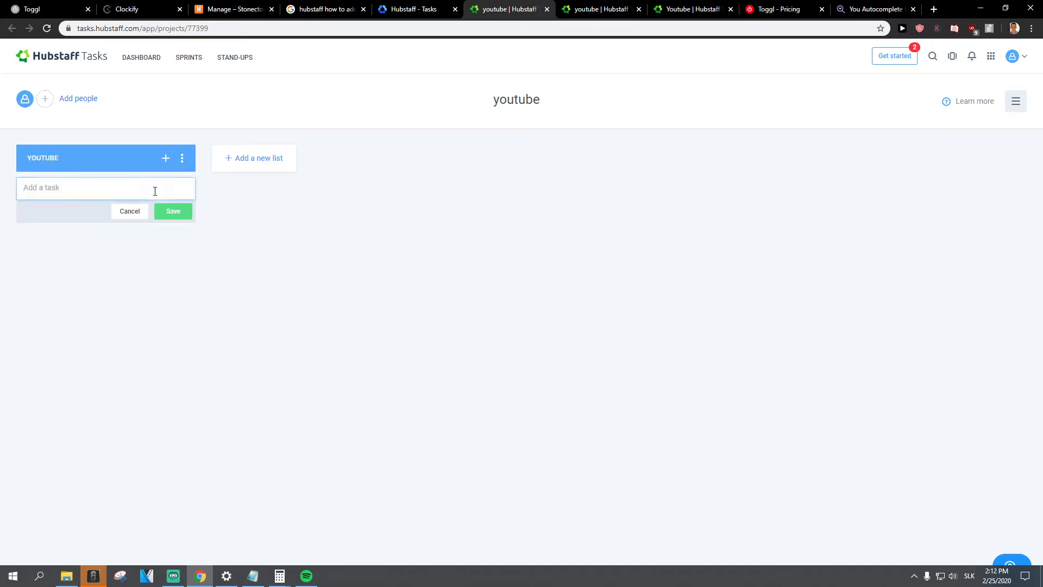
{"action": "type", "text": "123"}
{"action": "key", "text": "Return"}
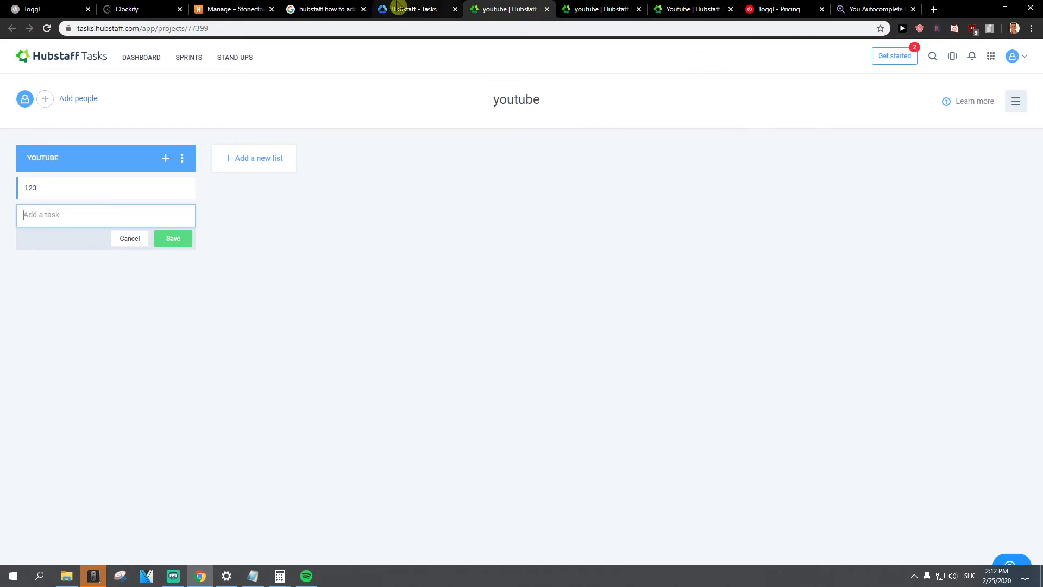
{"action": "left_click", "coordinate": [414, 9]}
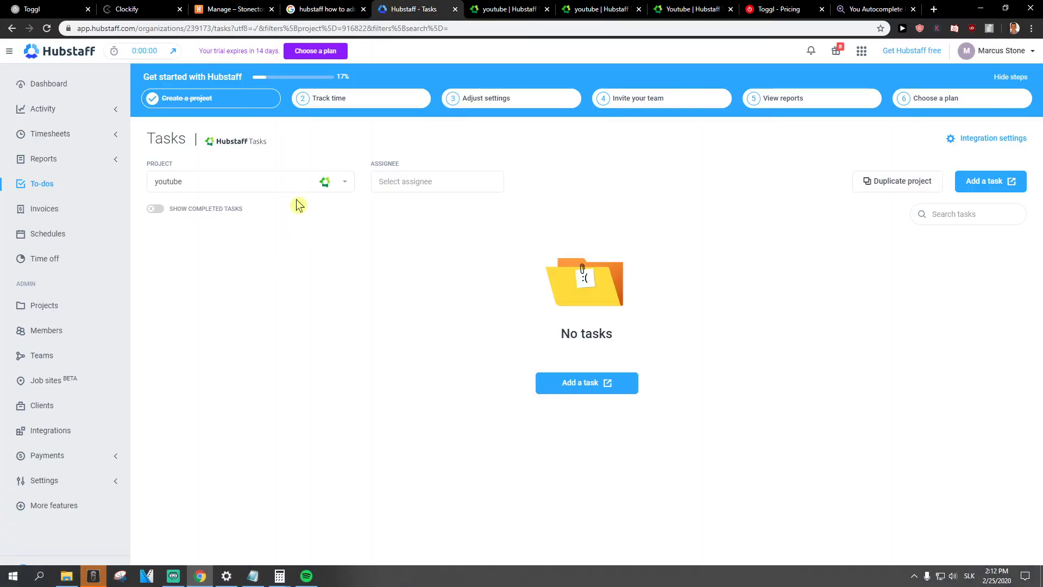
Filter Hubstaff's tasks to Youtube, then reload To-dos by visiting Invoices and back.
{"action": "left_click", "coordinate": [293, 183]}
{"action": "left_click", "coordinate": [224, 287]}
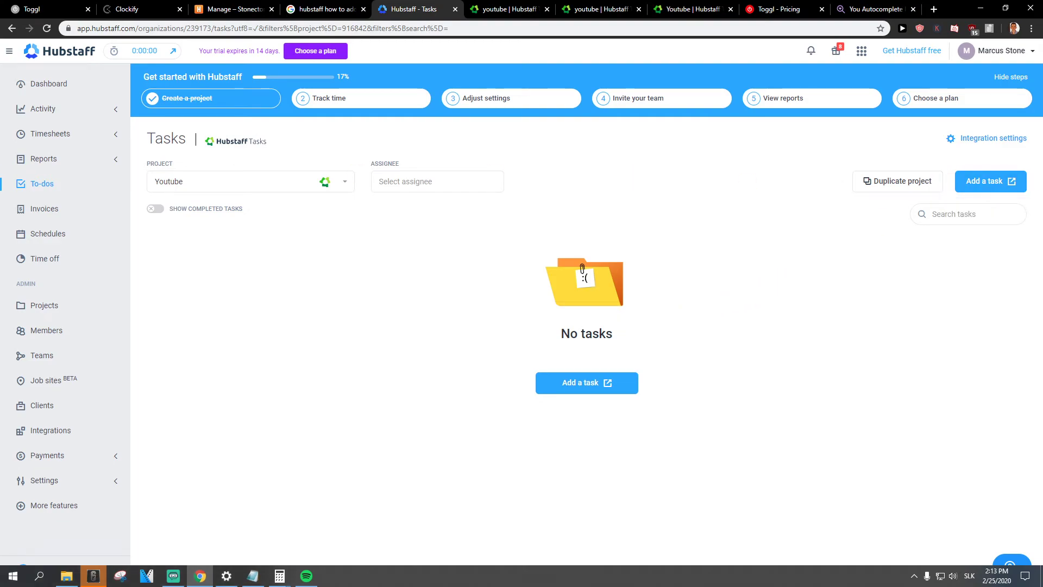
{"action": "left_click", "coordinate": [40, 214]}
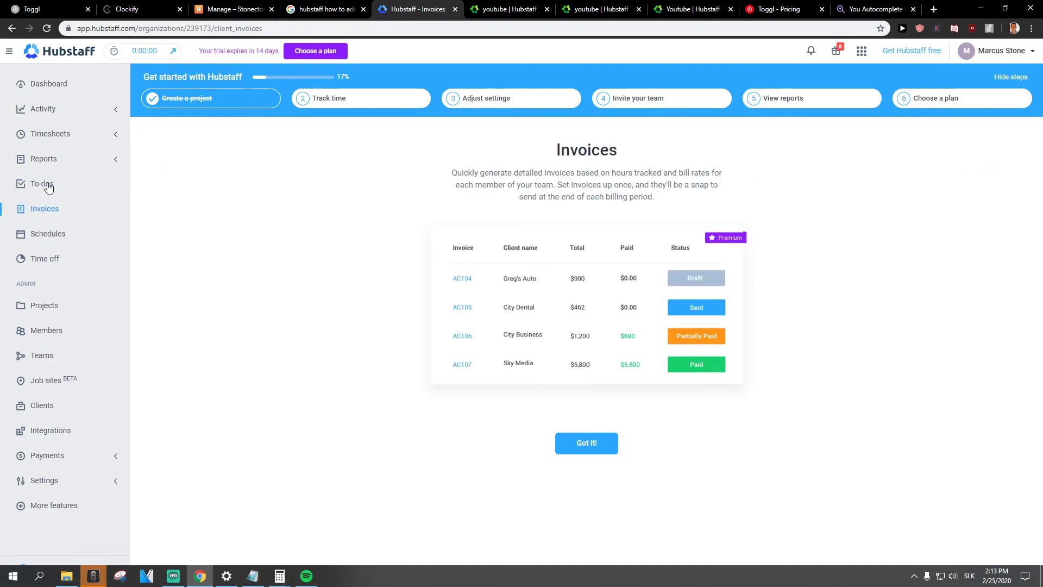
{"action": "left_click", "coordinate": [48, 185]}
Check the youtube, Youtube and Virtual Assistant to-dos, all empty, then switch to the youtube board.
{"action": "left_click", "coordinate": [344, 182]}
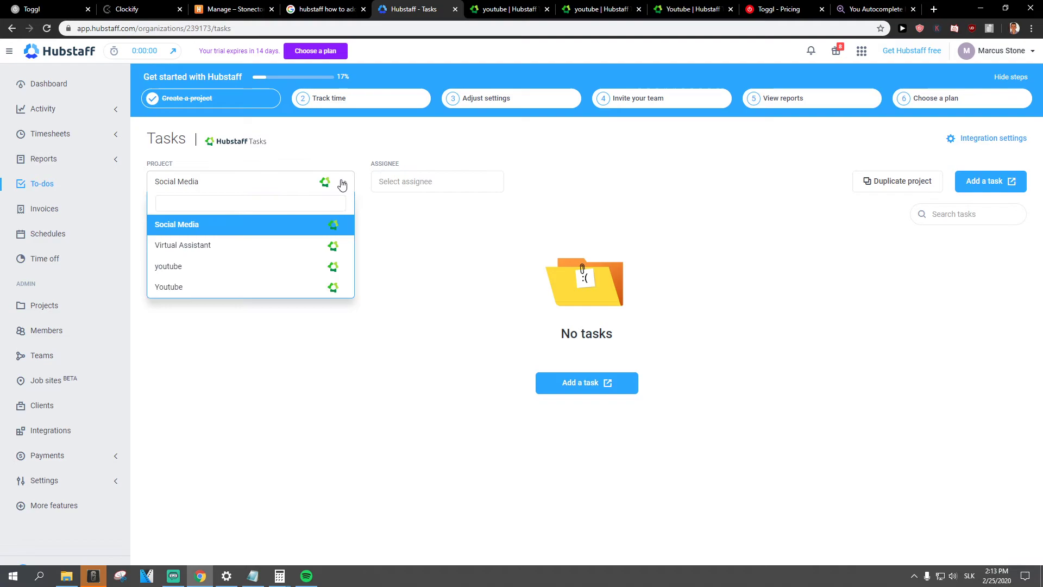
{"action": "left_click", "coordinate": [258, 270]}
{"action": "left_click", "coordinate": [346, 188]}
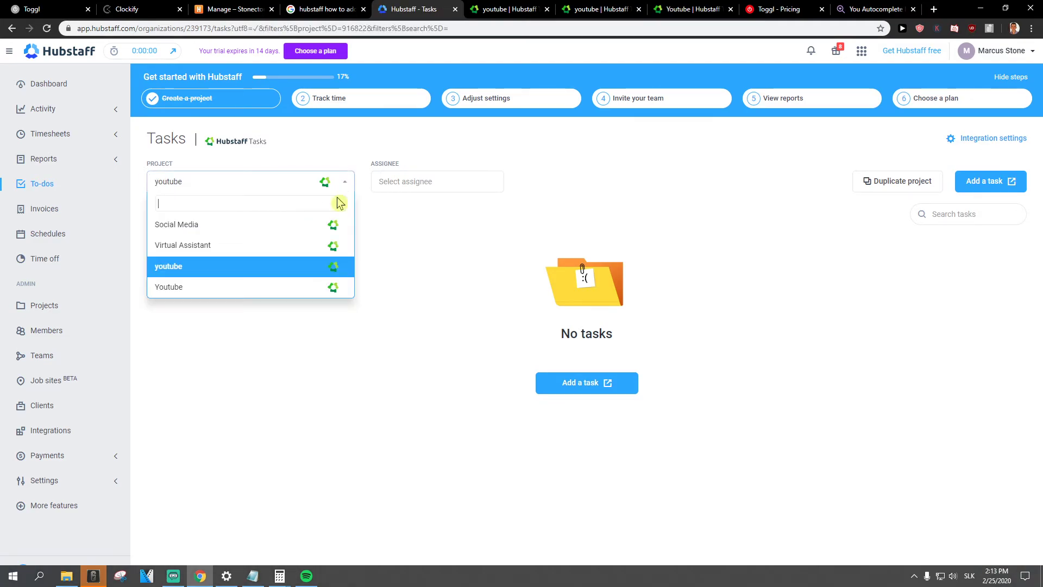
{"action": "left_click", "coordinate": [279, 288]}
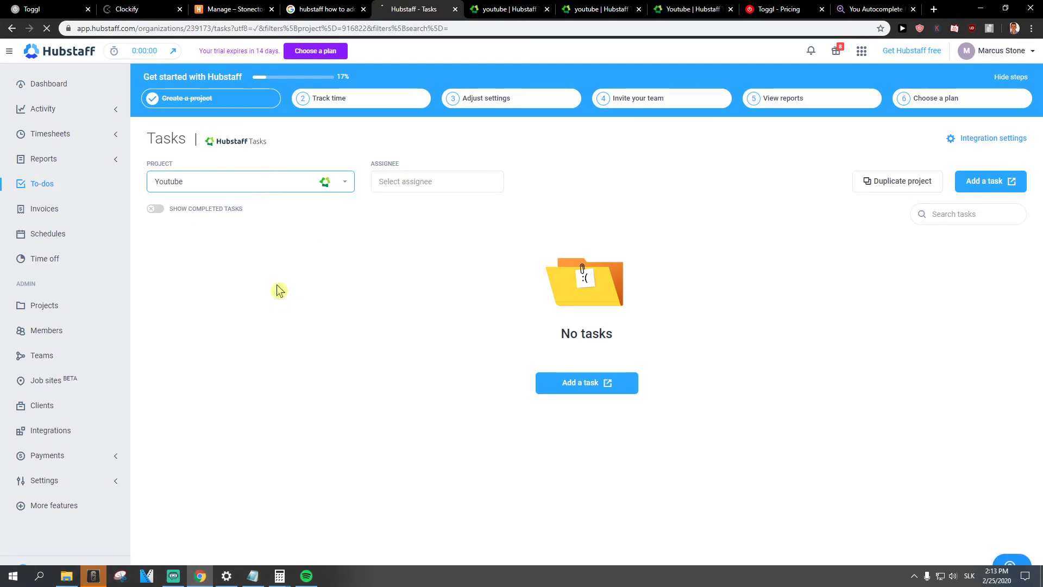
{"action": "left_click", "coordinate": [347, 179]}
{"action": "left_click", "coordinate": [270, 245]}
{"action": "left_click", "coordinate": [495, 9]}
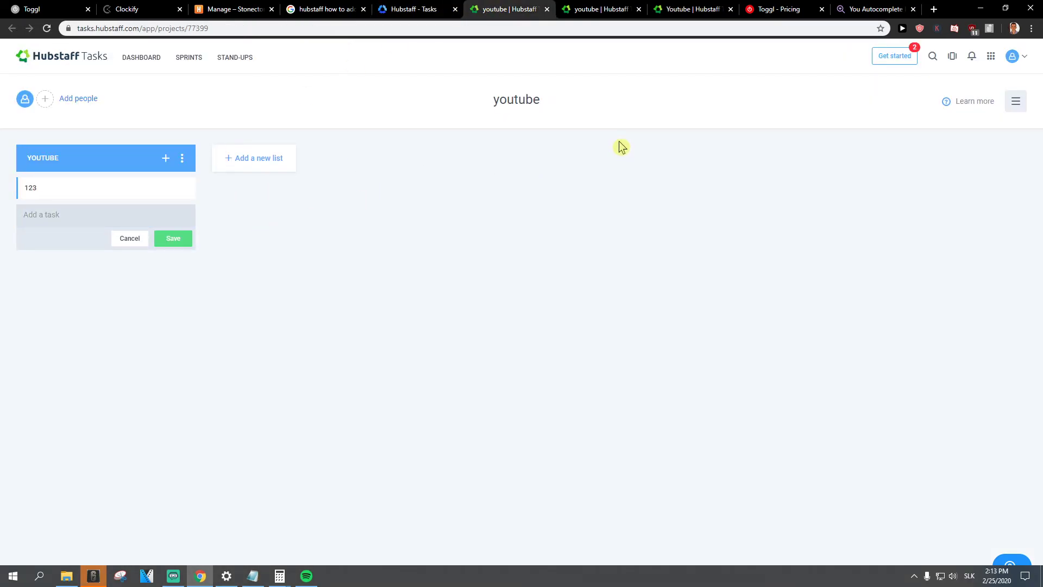
{"action": "left_click", "coordinate": [414, 9]}
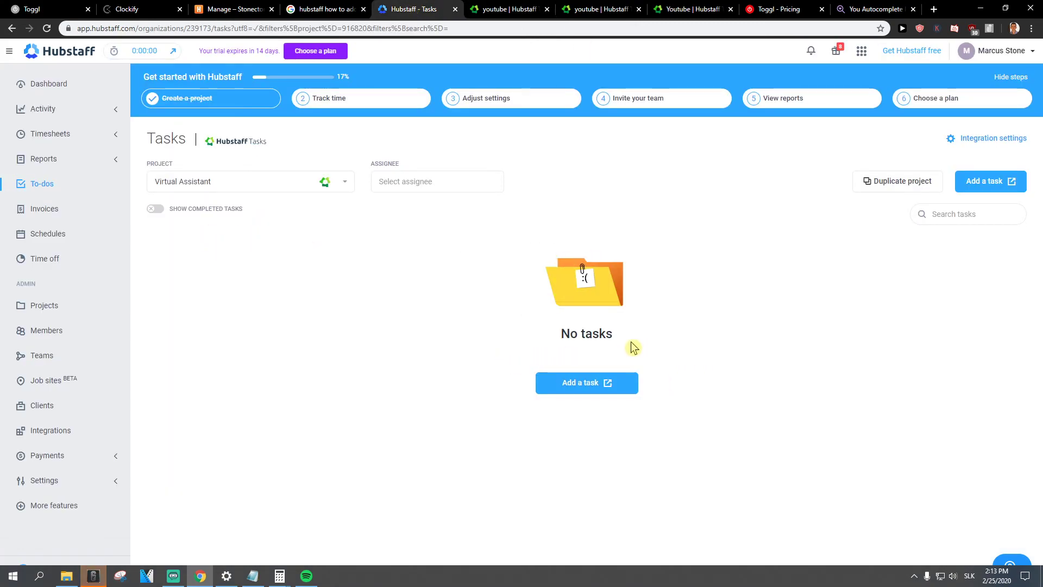
{"action": "left_click", "coordinate": [494, 9]}
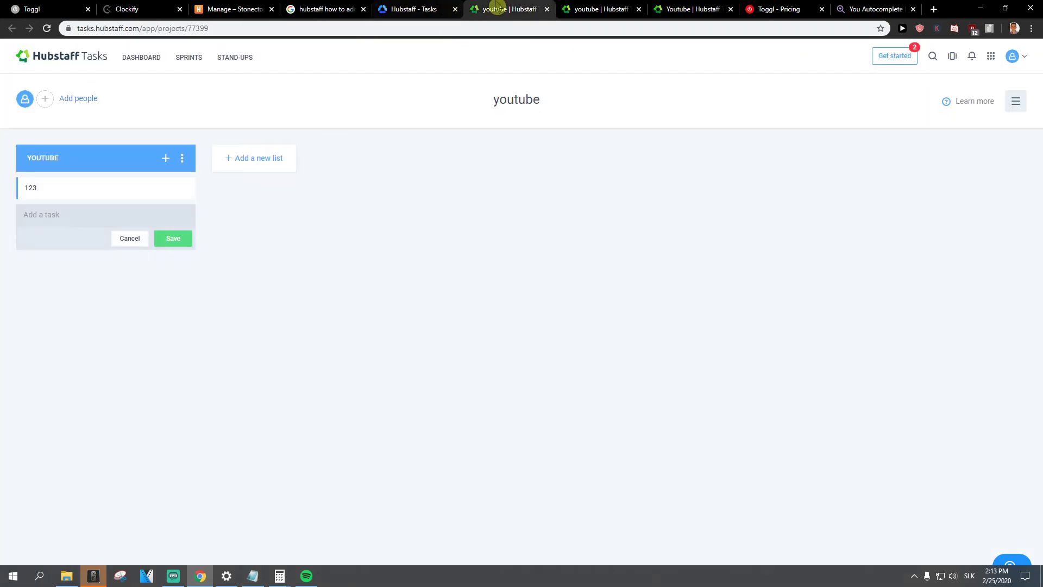
{"action": "left_click", "coordinate": [182, 160]}
{"action": "left_click", "coordinate": [181, 163]}
{"action": "left_click", "coordinate": [1020, 108]}
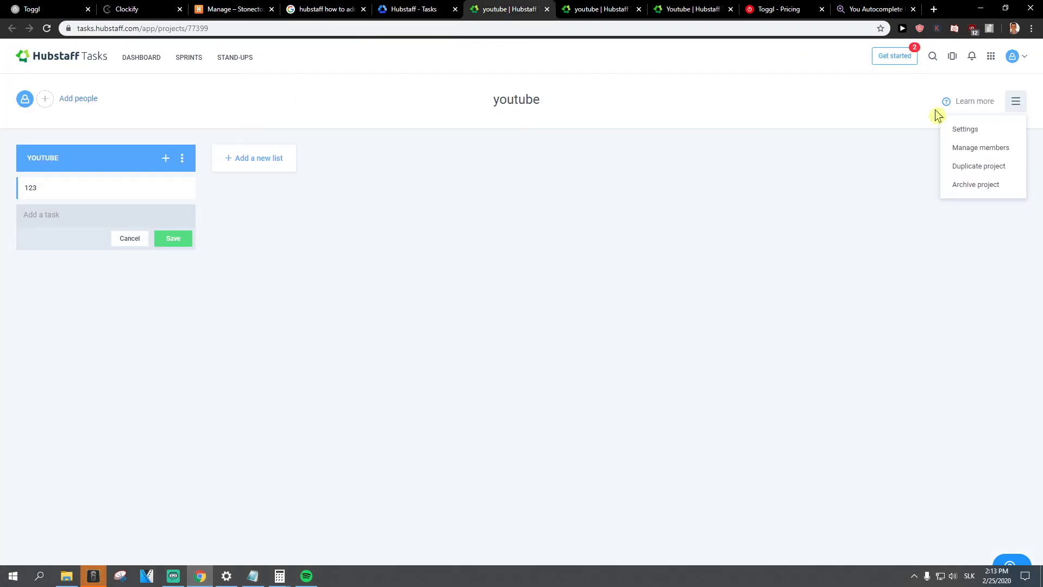
{"action": "left_click", "coordinate": [322, 185]}
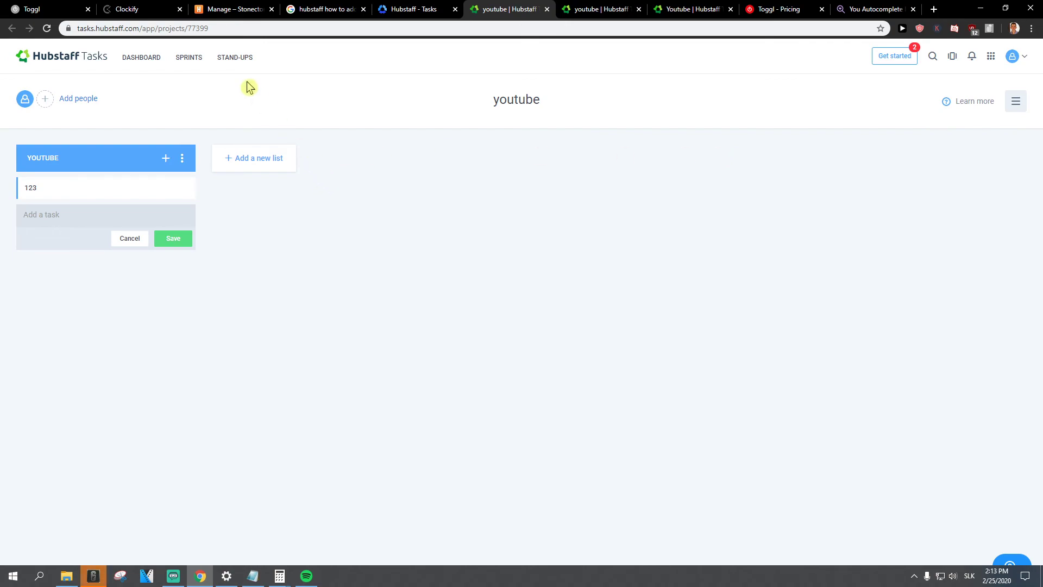
Review the four projects on the Hubstaff Tasks dashboard, open the youtube board, then return to Hubstaff's tasks.
{"action": "left_click", "coordinate": [133, 69]}
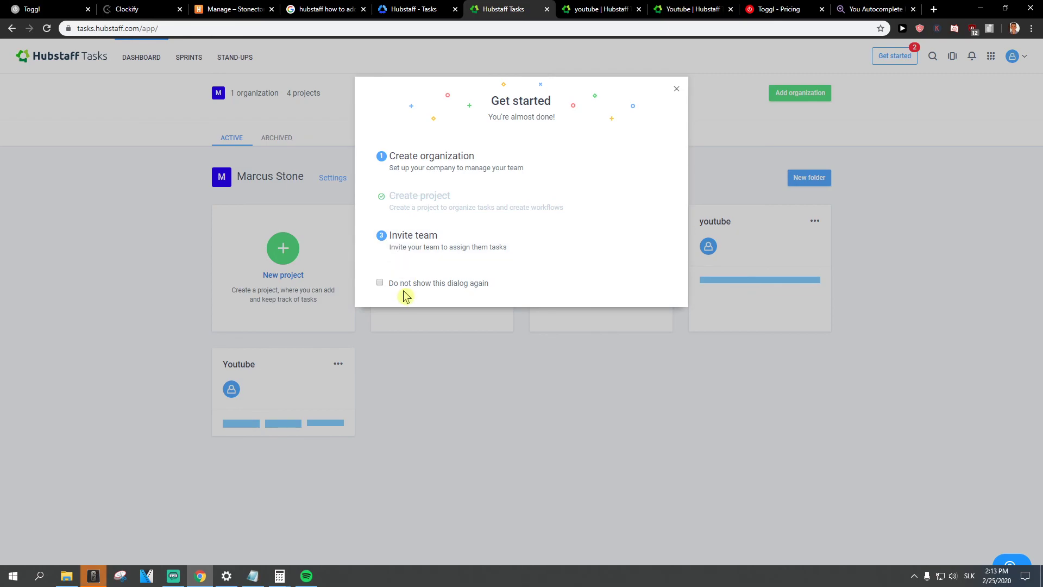
{"action": "left_click", "coordinate": [677, 89]}
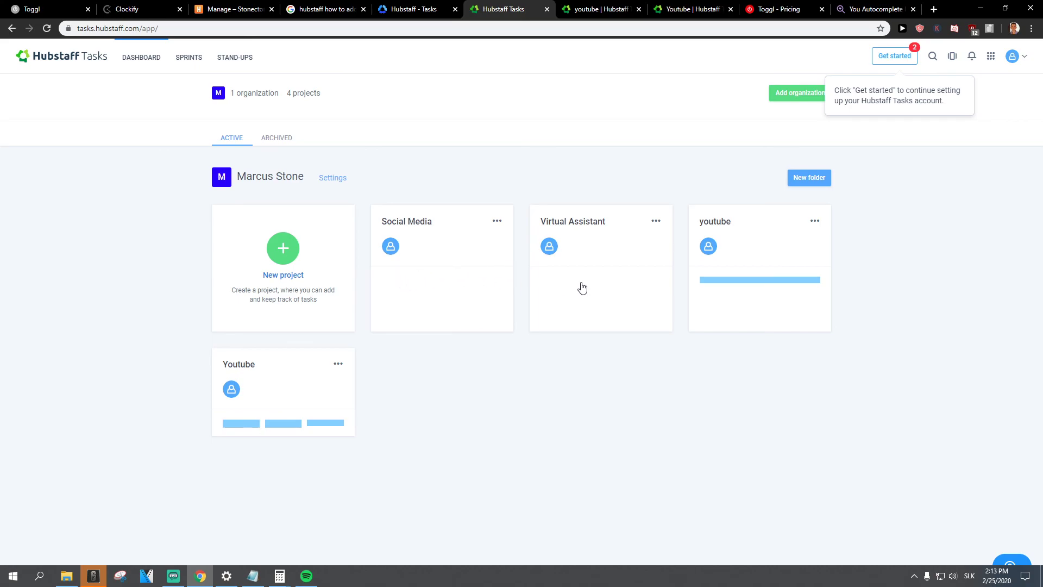
{"action": "left_click", "coordinate": [739, 265]}
{"action": "left_click", "coordinate": [413, 9]}
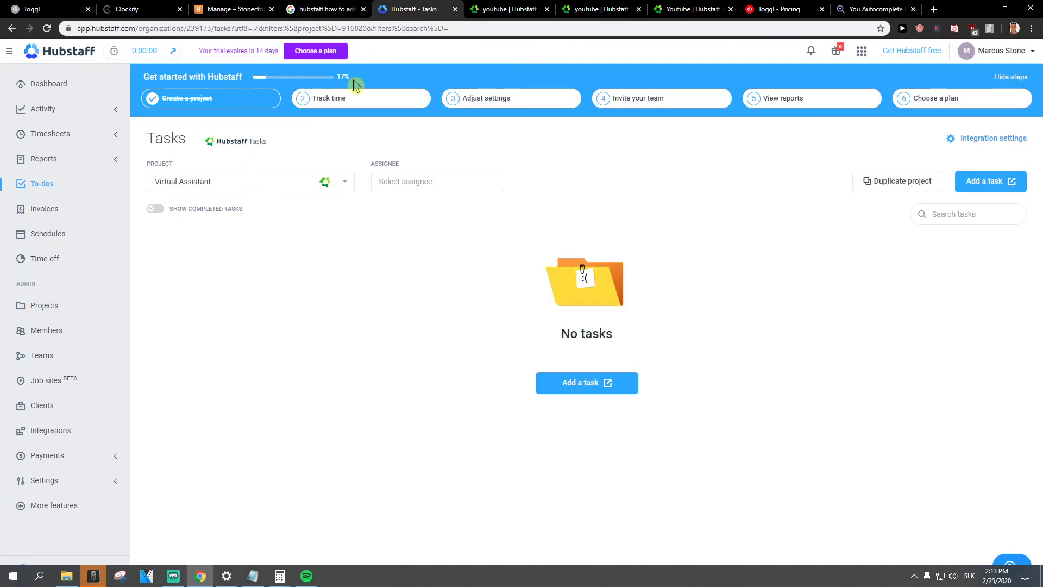